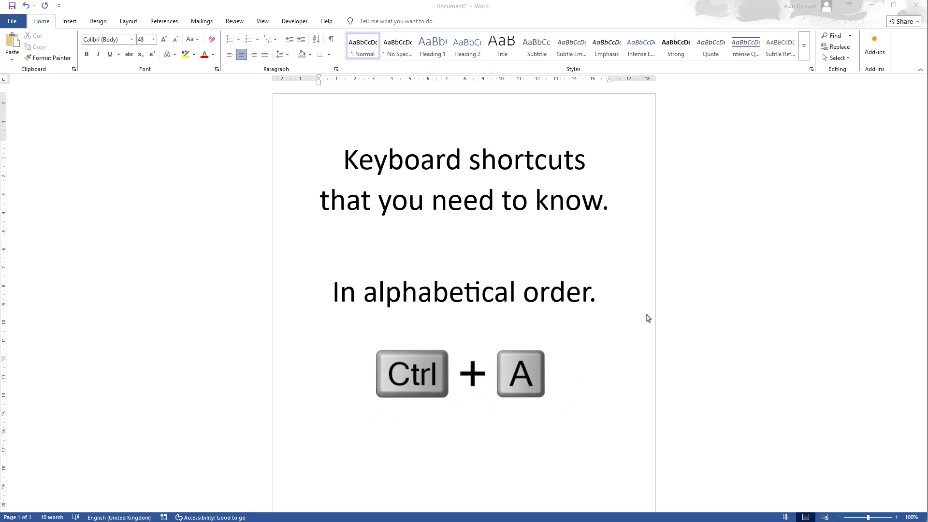
Select all the document text with Ctrl+A, then clear the selection
{"action": "left_click", "coordinate": [599, 299]}
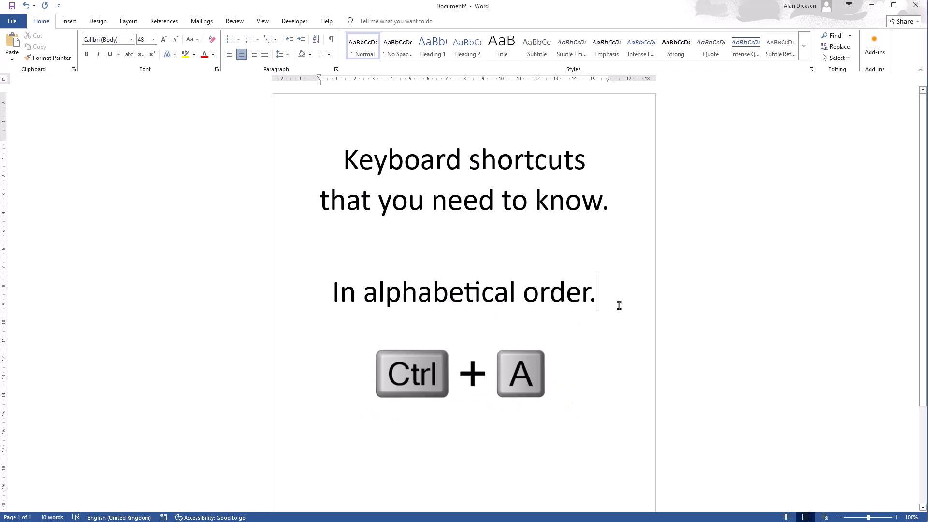
{"action": "key", "text": "ctrl+a"}
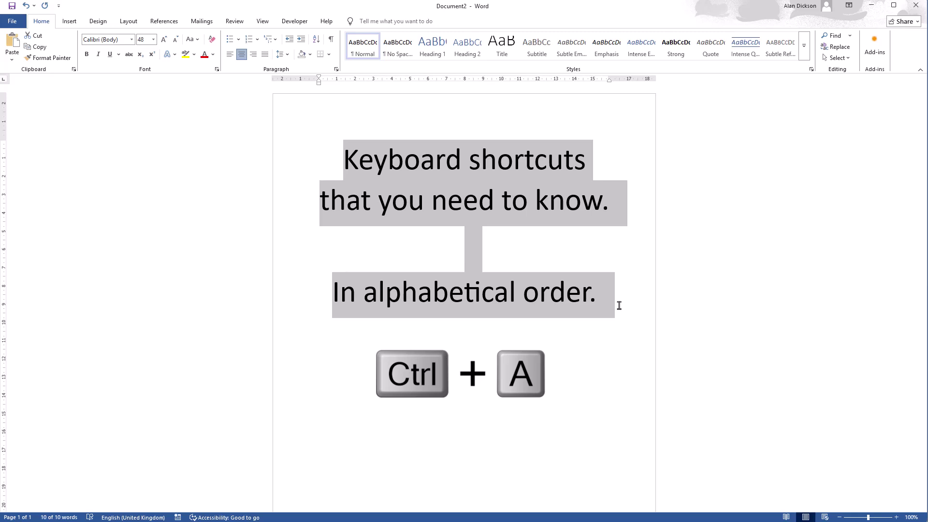
{"action": "left_click", "coordinate": [580, 350]}
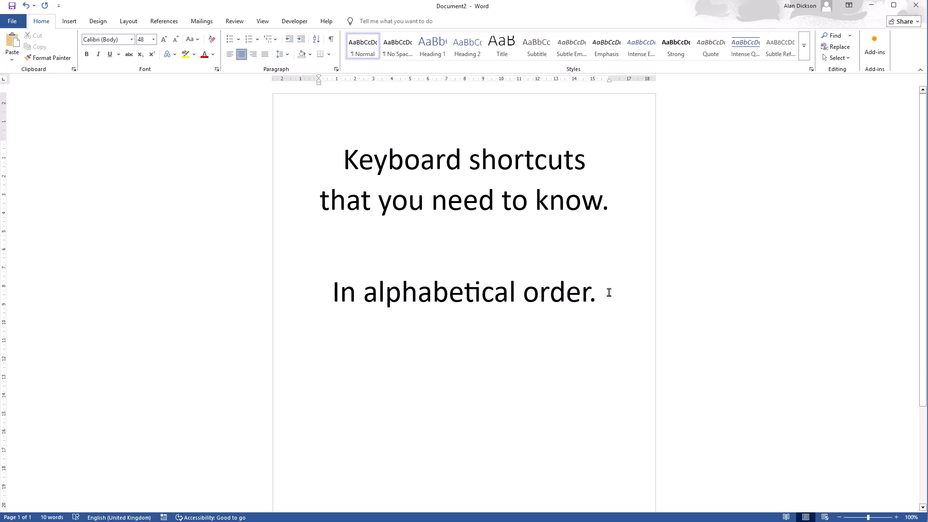
Make the three title lines bold with Ctrl+B, then remove the bold again
{"action": "left_click_drag", "start_coordinate": [607, 292], "coordinate": [340, 159]}
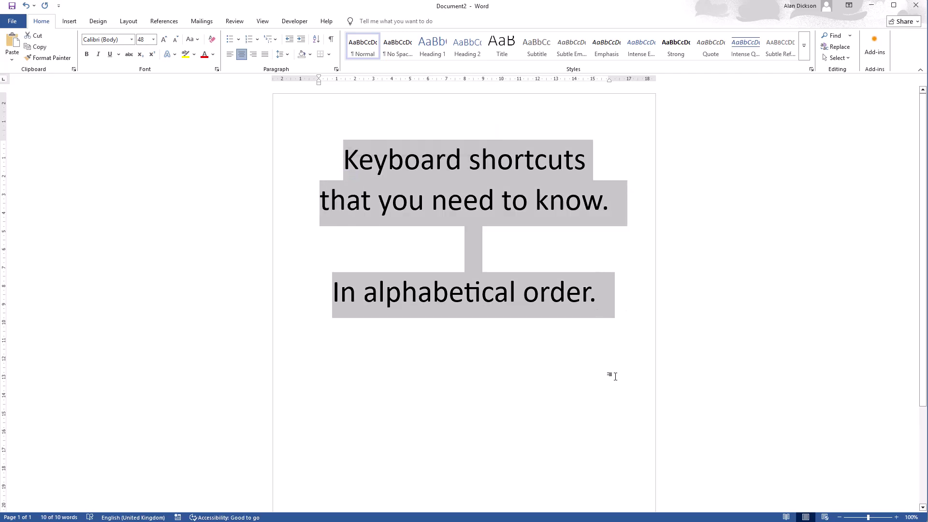
{"action": "key", "text": "ctrl+b"}
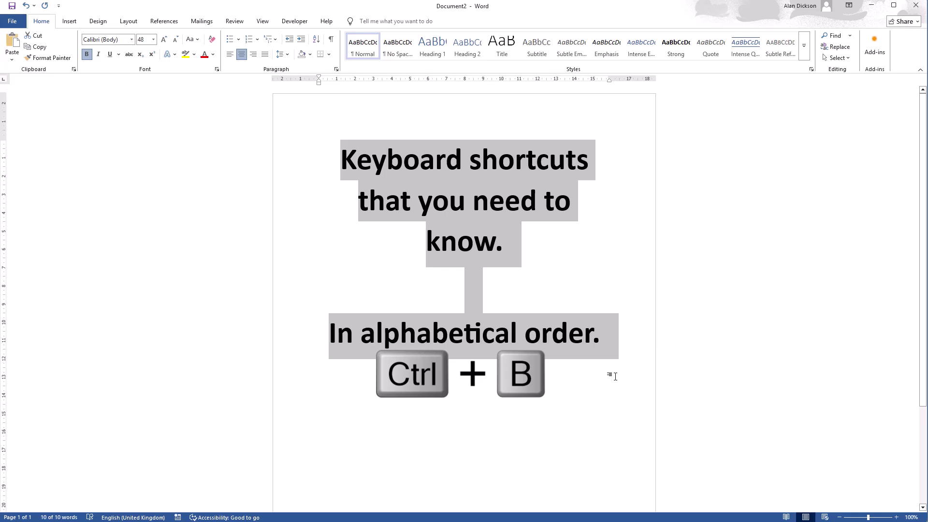
{"action": "left_click", "coordinate": [613, 293]}
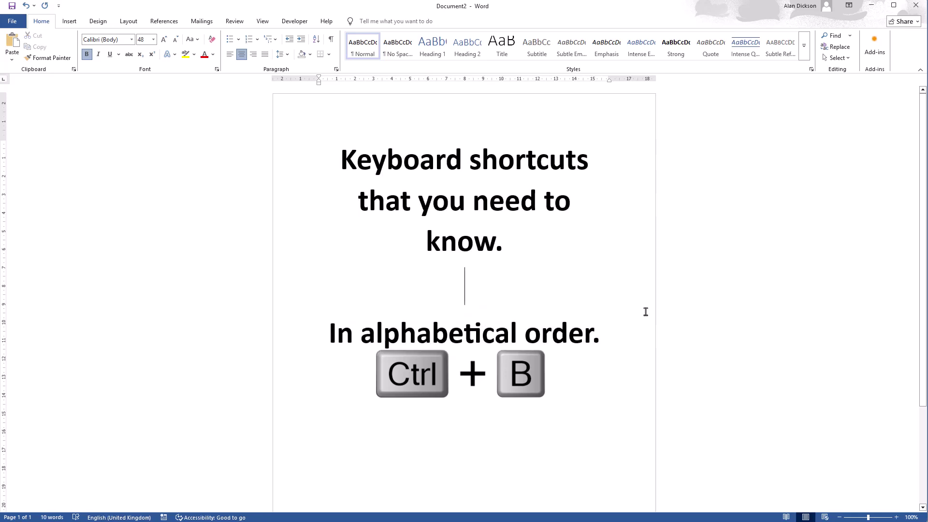
{"action": "key", "text": "ctrl+a"}
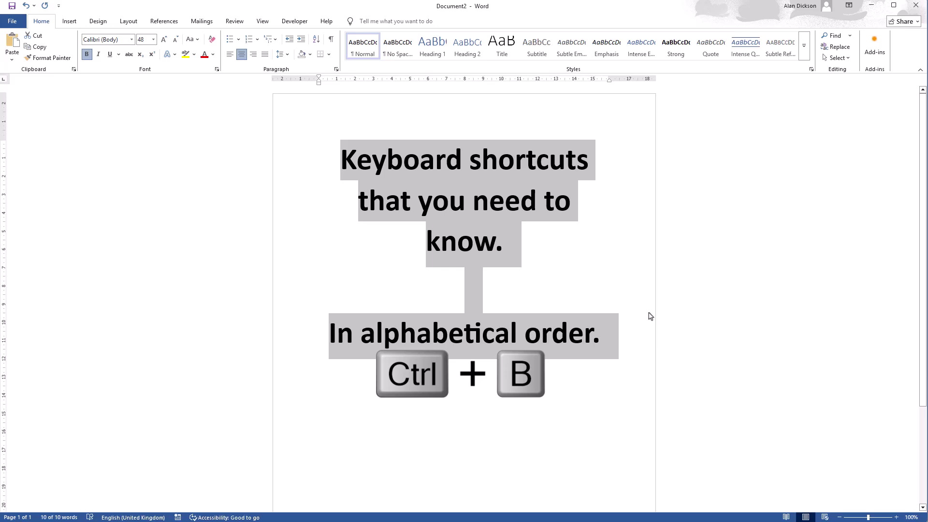
{"action": "key", "text": "ctrl+b"}
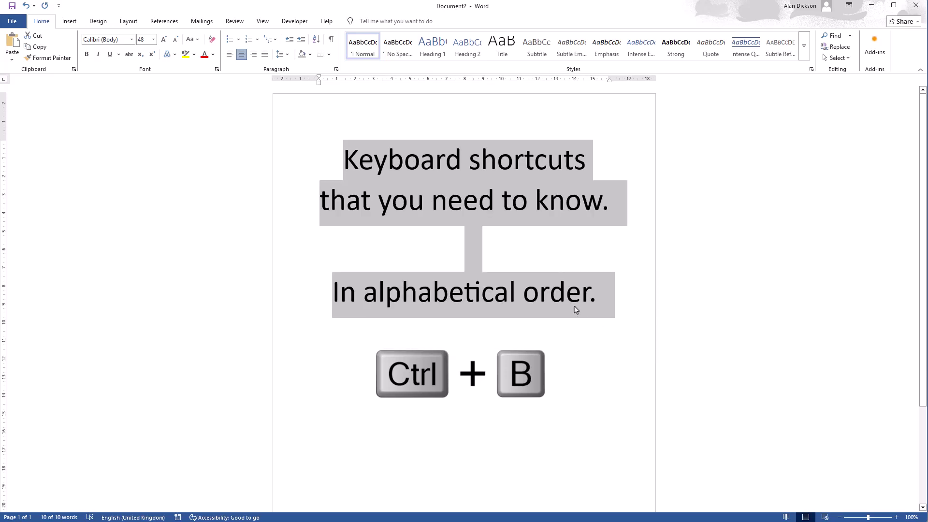
{"action": "left_click", "coordinate": [588, 333]}
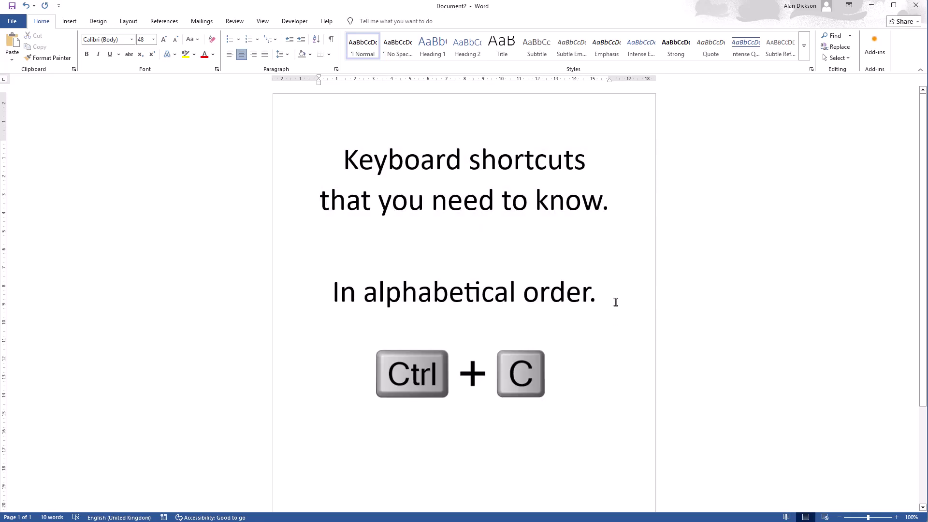
Paste two copies of 'In alphabetical order.' on a new line below the text
{"action": "left_click_drag", "start_coordinate": [613, 302], "coordinate": [325, 304]}
{"action": "key", "text": "ctrl+c"}
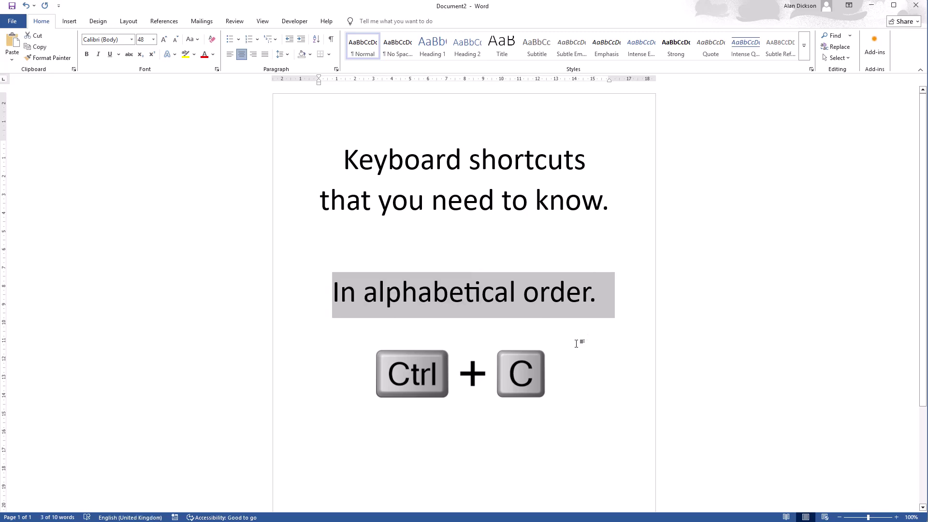
{"action": "left_click", "coordinate": [613, 354]}
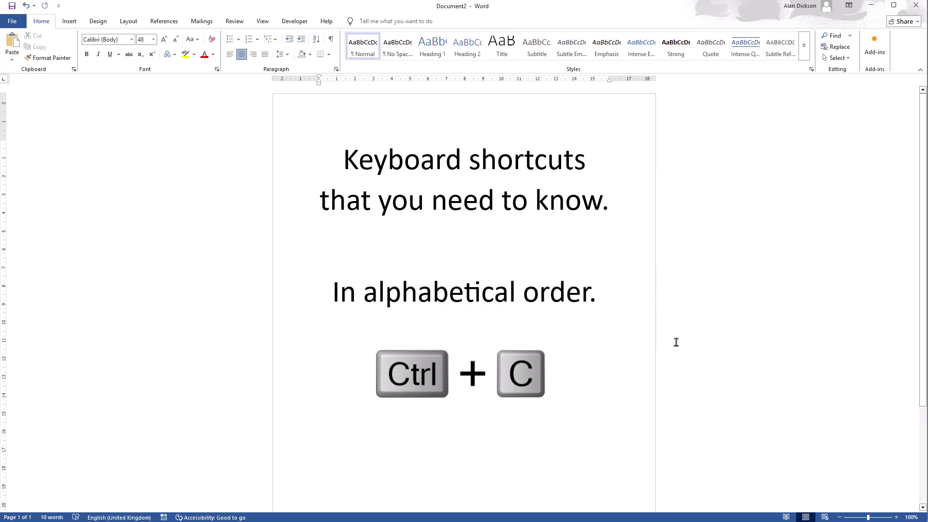
{"action": "key", "text": "Down"}
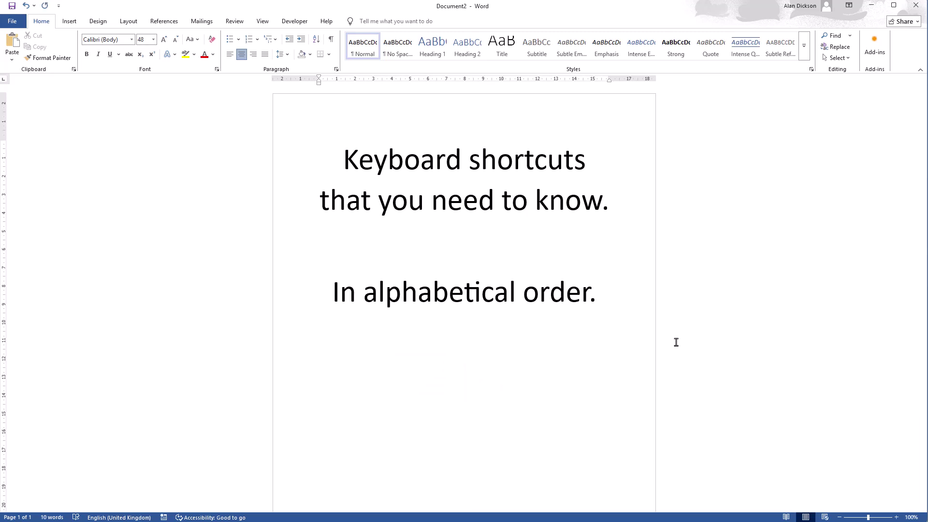
{"action": "key", "text": "ctrl+v"}
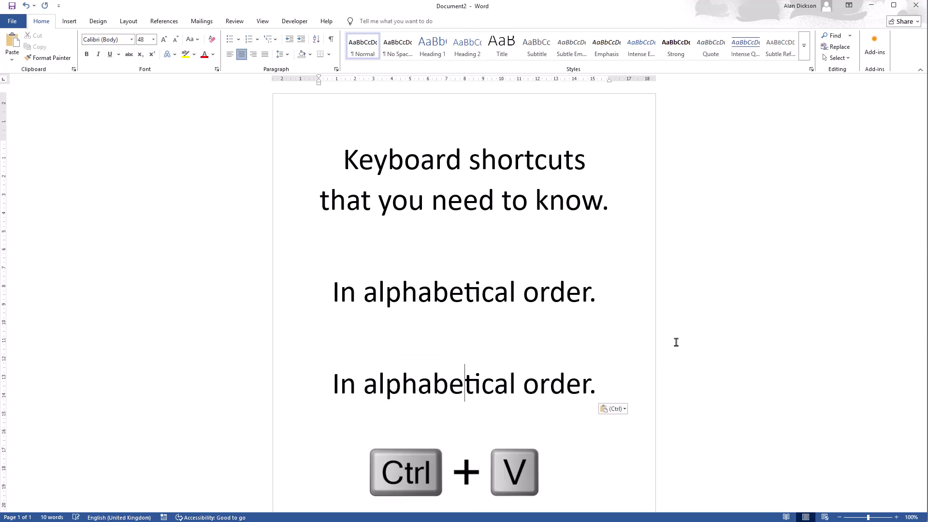
{"action": "key", "text": "ctrl+v"}
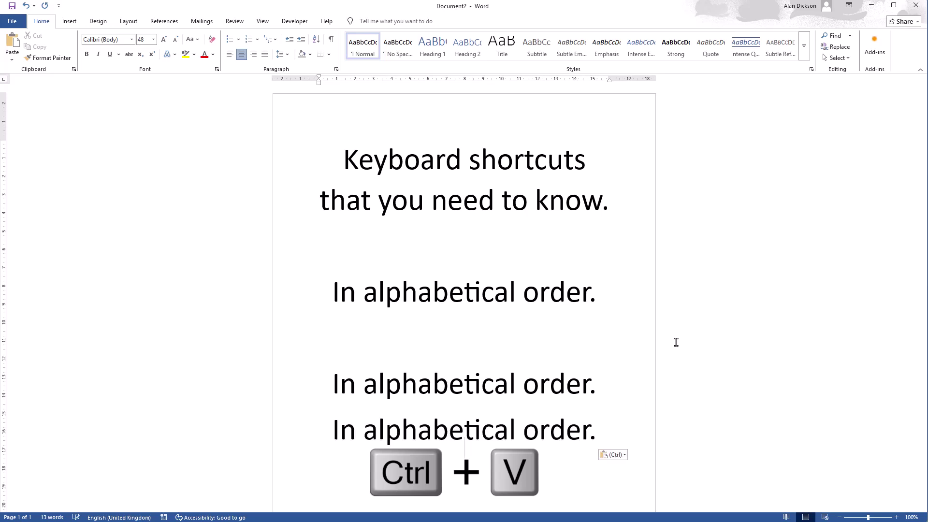
Delete the two pasted lines, then bookmark the BBC Sport page with Ctrl+D
{"action": "left_click_drag", "start_coordinate": [578, 476], "coordinate": [329, 385]}
{"action": "key", "text": "Delete"}
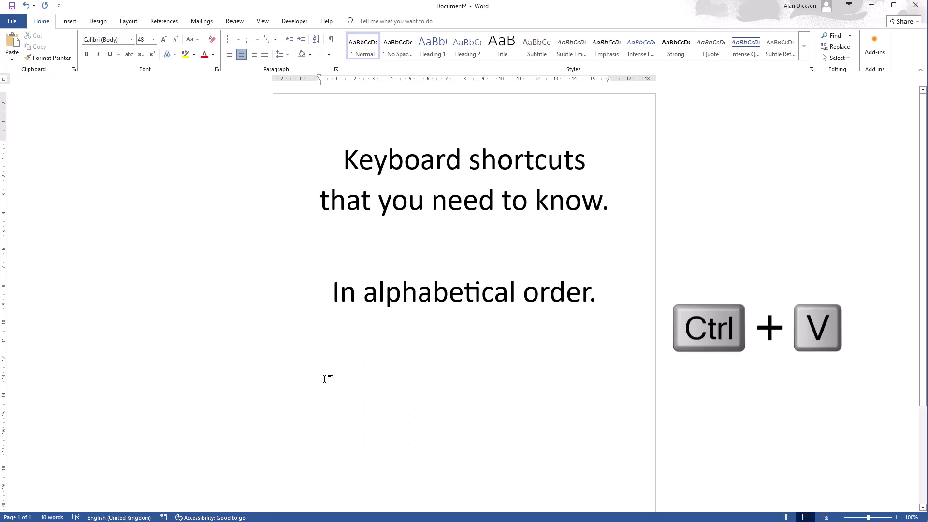
{"action": "key", "text": "BackSpace"}
{"action": "key", "text": "BackSpace"}
{"action": "key", "text": "BackSpace"}
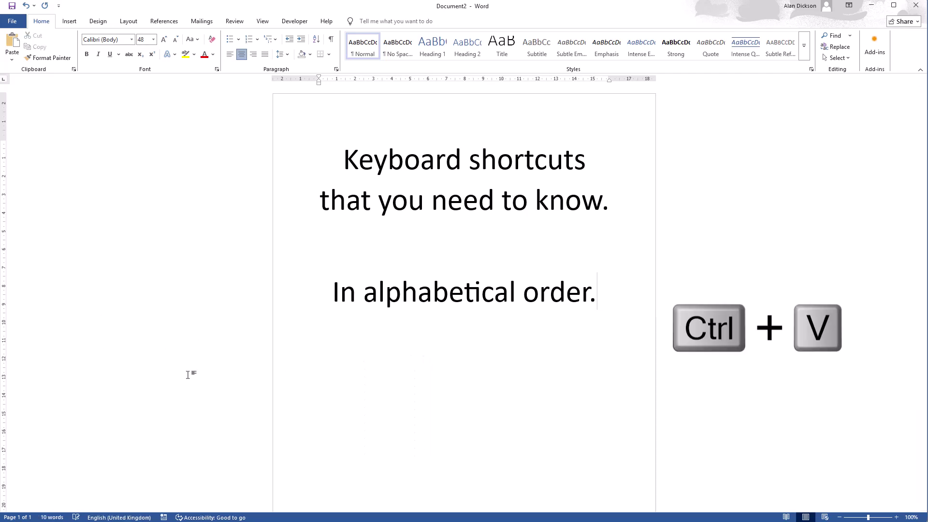
{"action": "key", "text": "ctrl+d"}
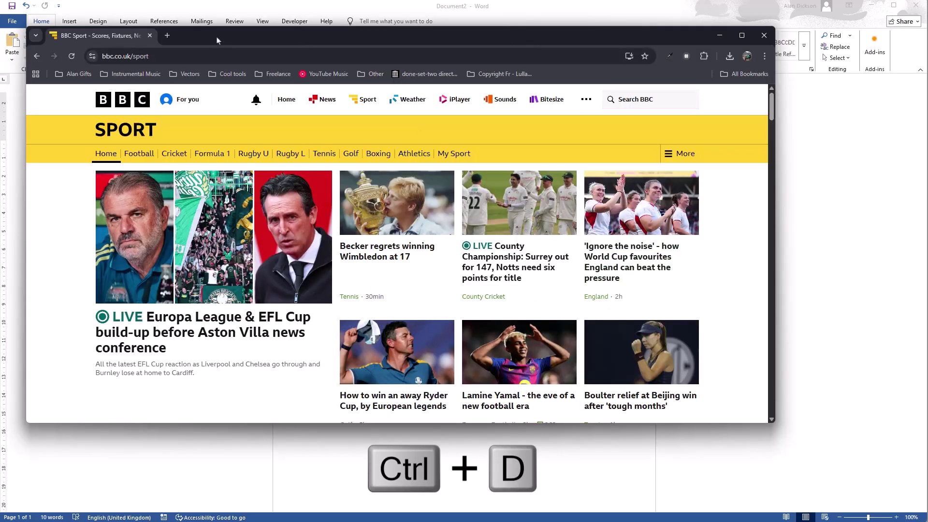
{"action": "key", "text": "ctrl+d"}
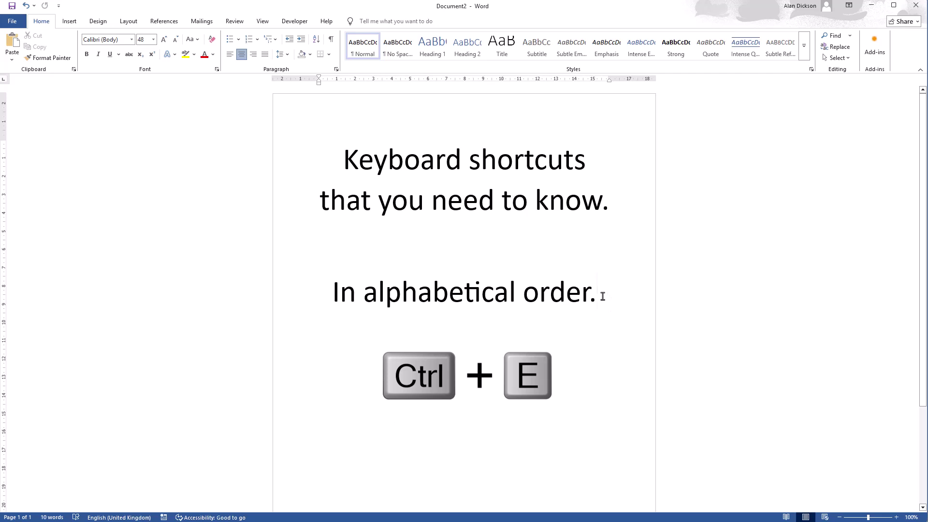
Left-align the three title paragraphs with Ctrl+L
{"action": "left_click_drag", "start_coordinate": [603, 296], "coordinate": [304, 135]}
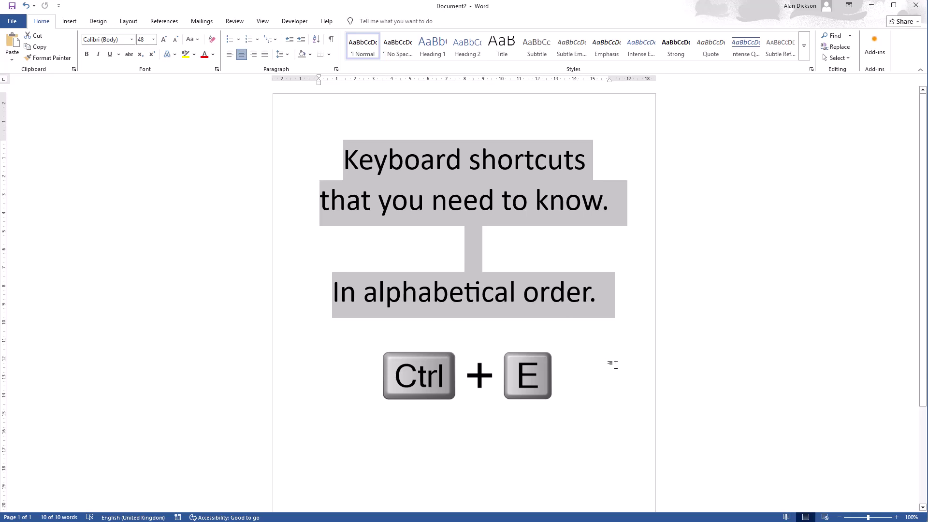
{"action": "key", "text": "ctrl+l"}
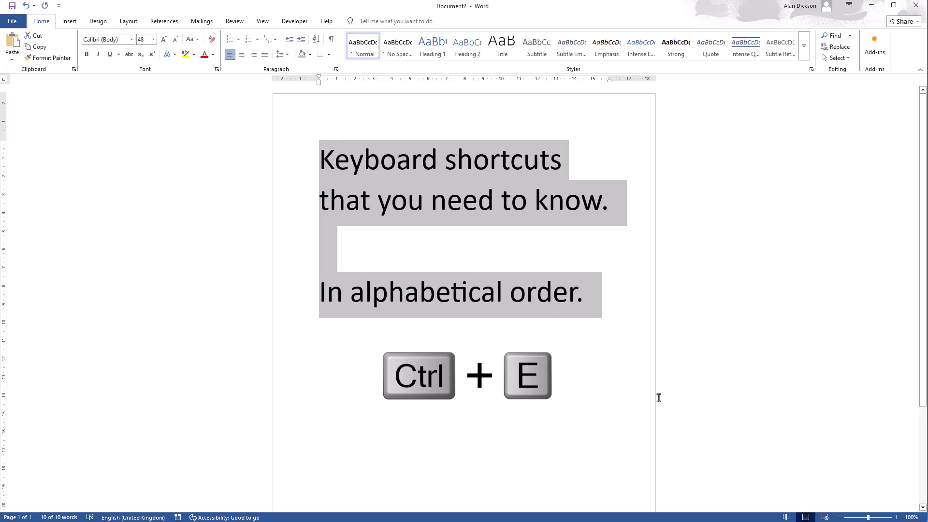
{"action": "left_click", "coordinate": [566, 361]}
Re-centre the title paragraphs with Ctrl+E and open the Navigation pane with Ctrl+F
{"action": "left_click_drag", "start_coordinate": [593, 311], "coordinate": [314, 157]}
{"action": "key", "text": "ctrl+e"}
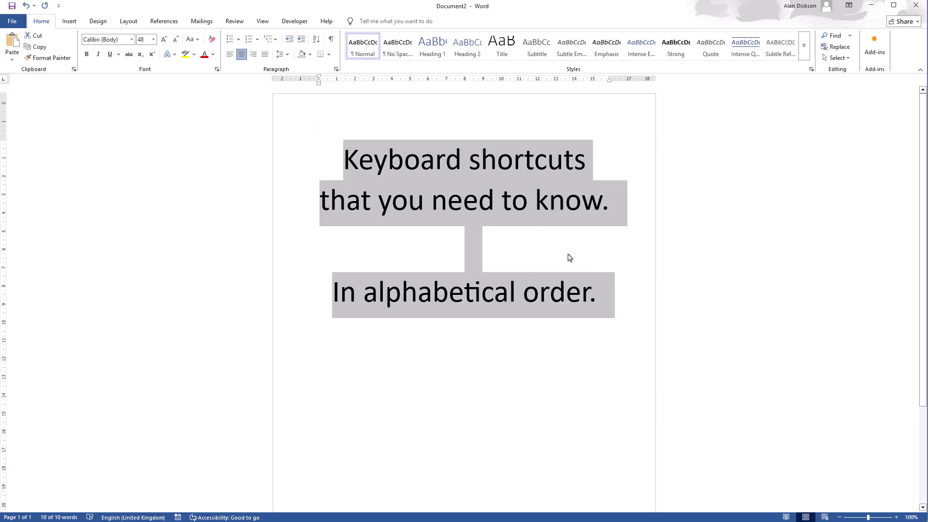
{"action": "left_click", "coordinate": [599, 323]}
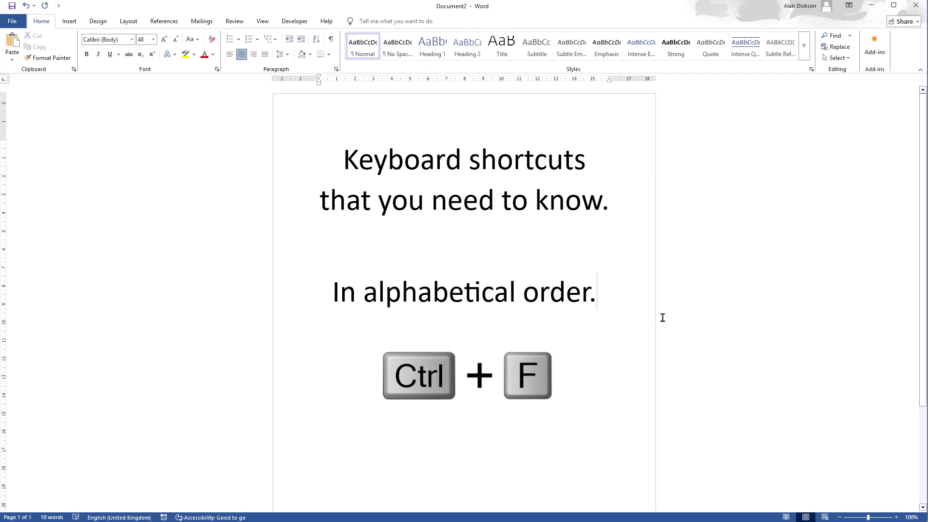
{"action": "key", "text": "ctrl+f"}
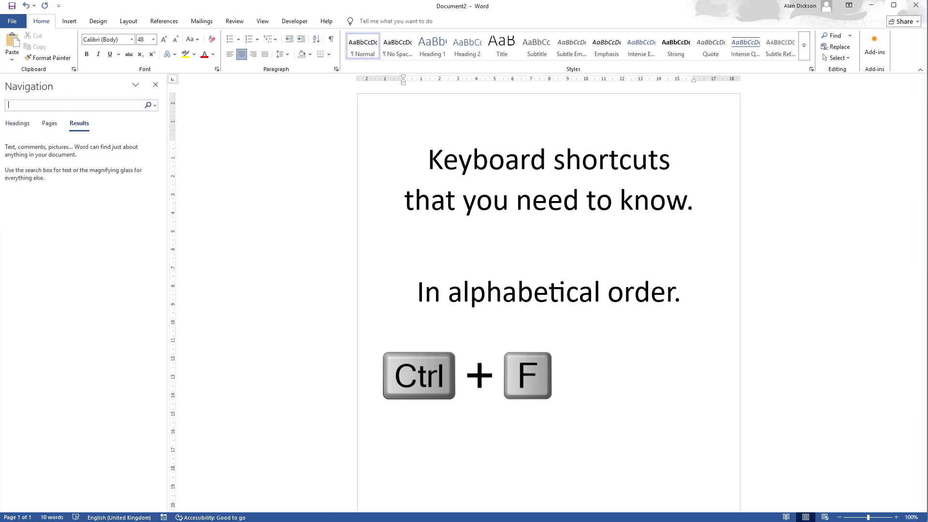
Search the BBC Sport page in Chrome for 'cricket'
{"action": "key", "text": "alt+Tab"}
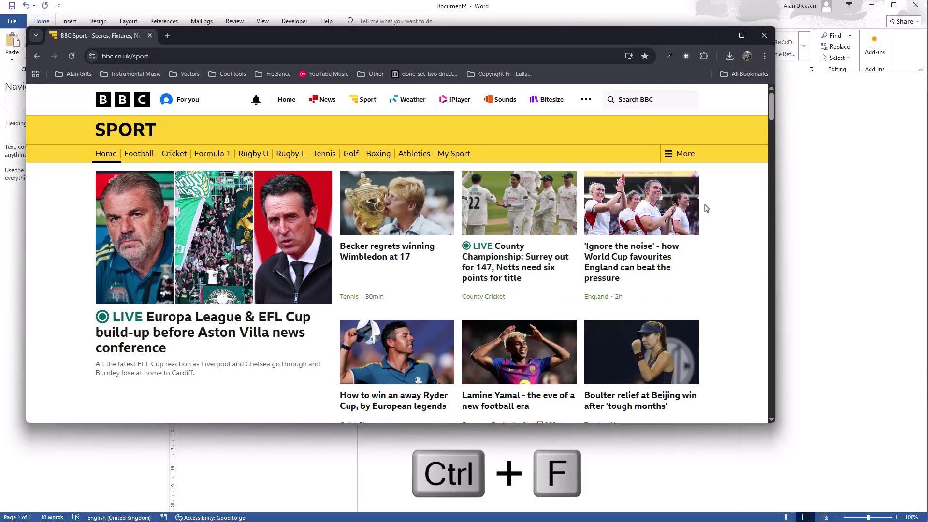
{"action": "left_click_drag", "start_coordinate": [647, 39], "coordinate": [664, 34]}
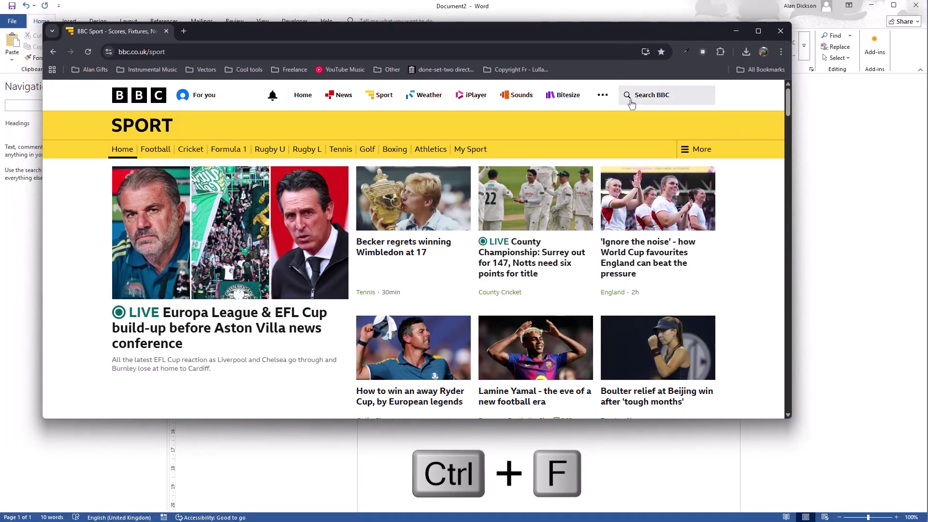
{"action": "key", "text": "ctrl+f"}
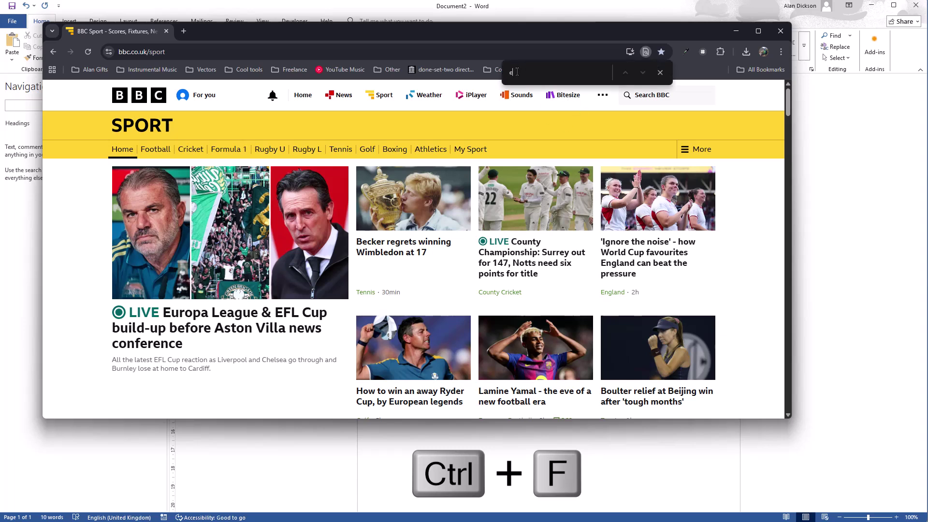
{"action": "type", "text": "cricket"}
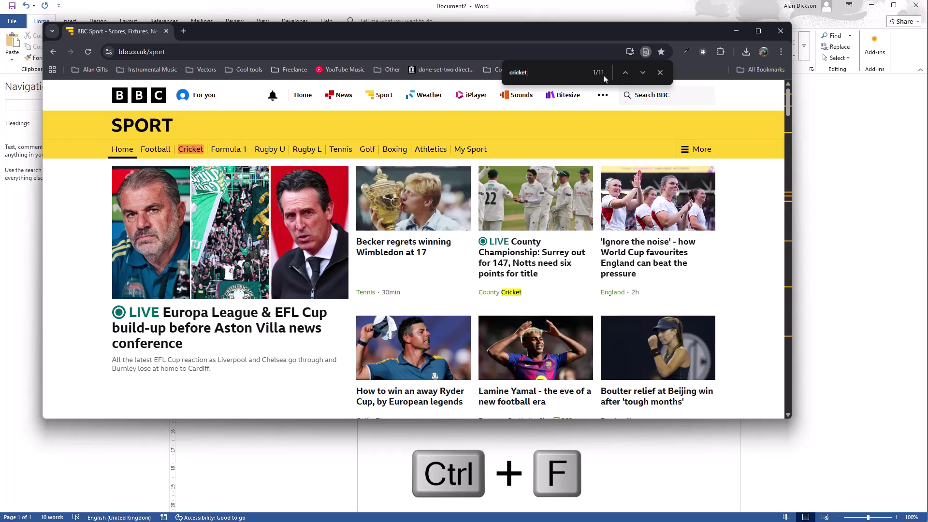
Step through the next three cricket matches, then close Chrome
{"action": "left_click", "coordinate": [643, 72]}
{"action": "left_click", "coordinate": [643, 72]}
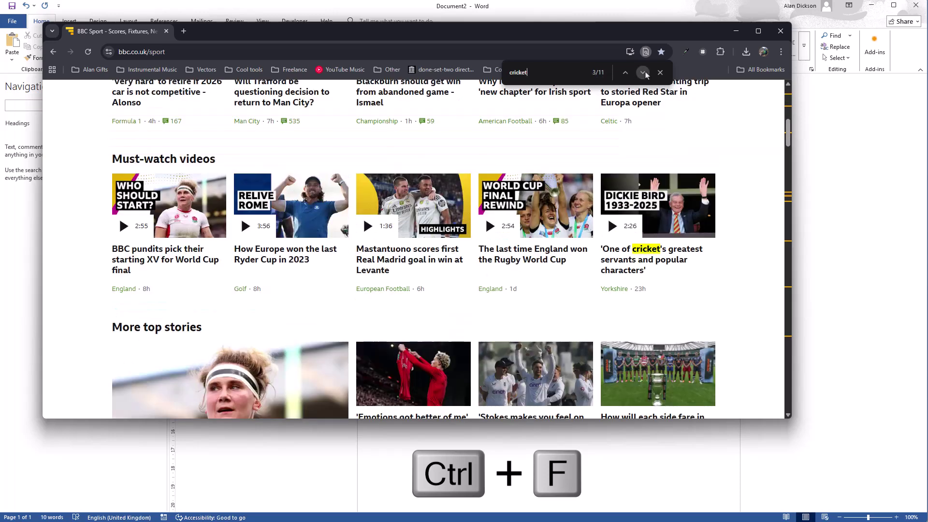
{"action": "left_click", "coordinate": [643, 72]}
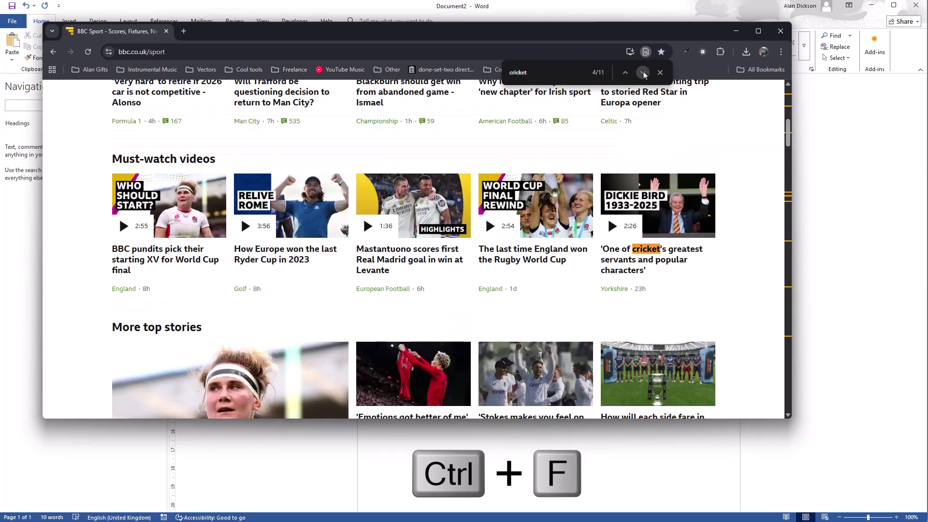
{"action": "left_click", "coordinate": [780, 31]}
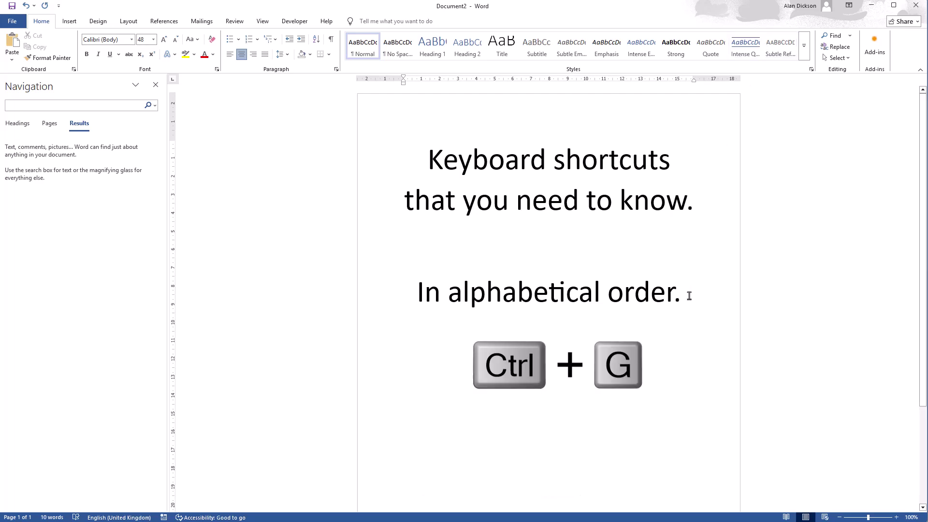
{"action": "key", "text": "ctrl+g"}
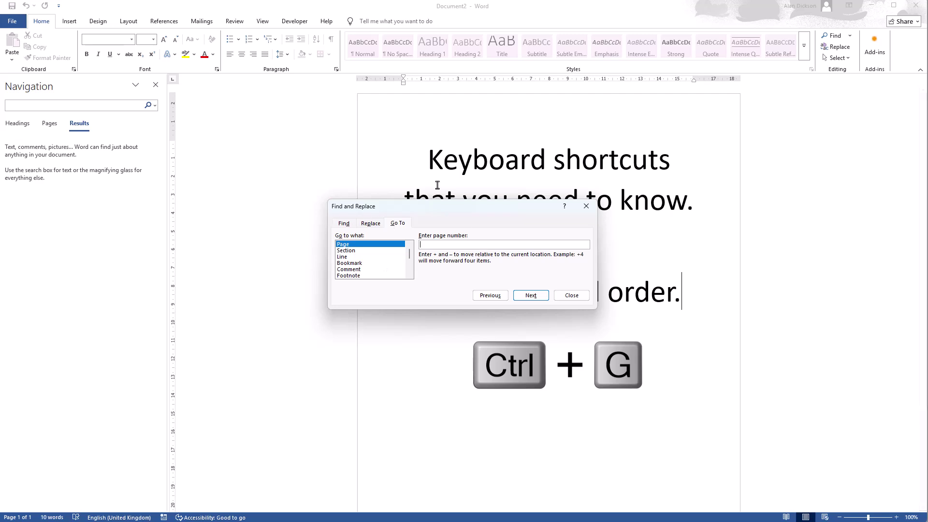
{"action": "left_click", "coordinate": [571, 296]}
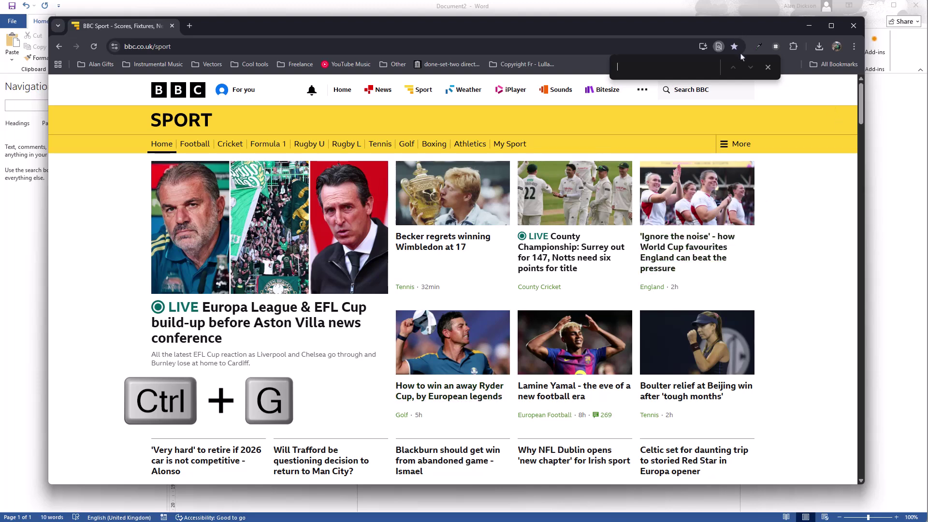
Close the find bar, reopen it with Ctrl+G, then dismiss it with Esc
{"action": "left_click", "coordinate": [768, 67]}
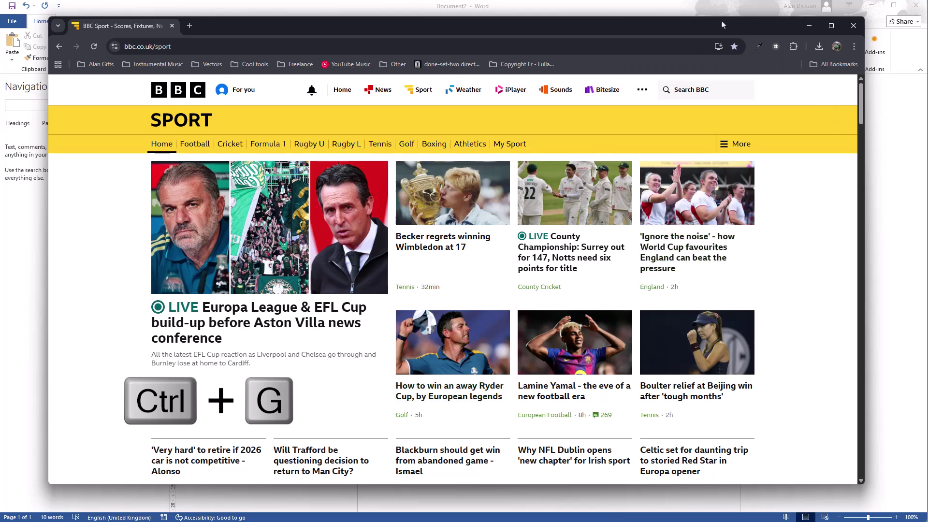
{"action": "key", "text": "ctrl+g"}
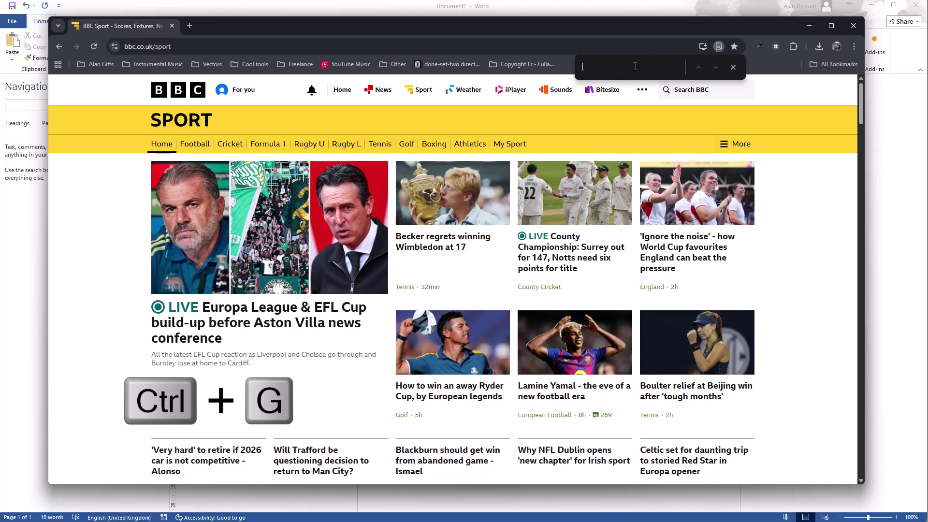
{"action": "key", "text": "Escape"}
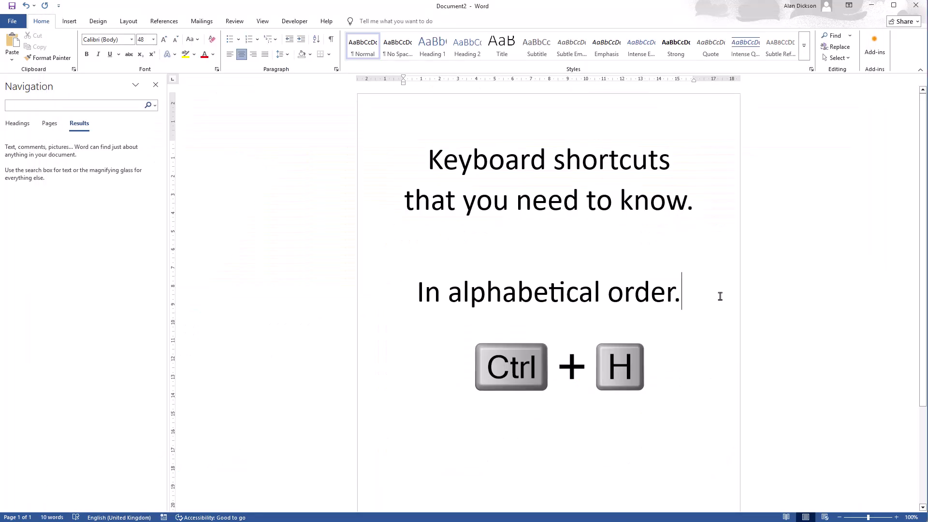
{"action": "key", "text": "ctrl+h"}
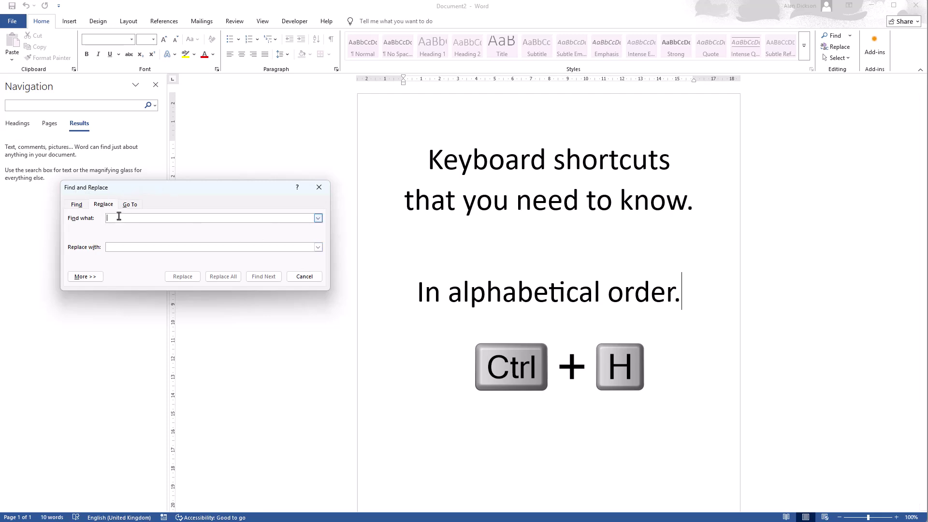
{"action": "left_click", "coordinate": [134, 246]}
{"action": "left_click", "coordinate": [115, 217]}
{"action": "type", "text": "you"}
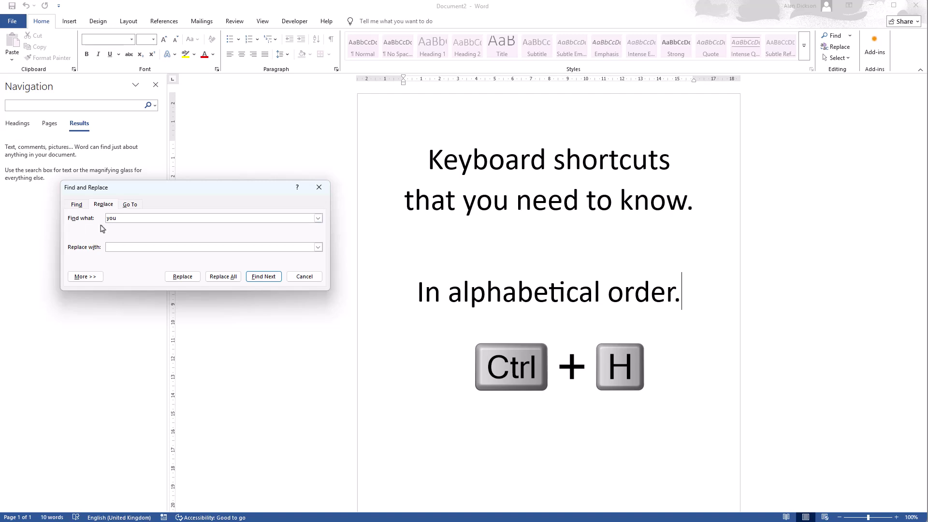
{"action": "left_click", "coordinate": [117, 246]}
{"action": "type", "text": "Alan"}
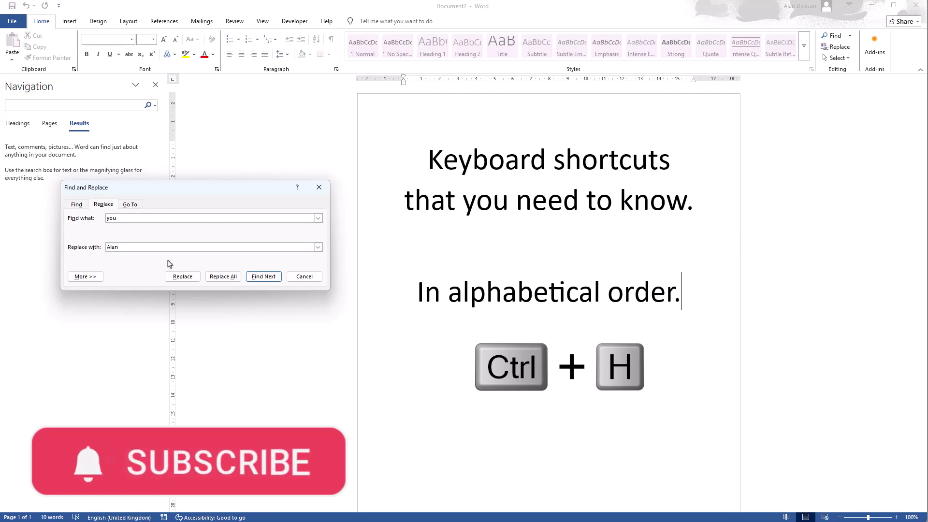
{"action": "left_click", "coordinate": [264, 276]}
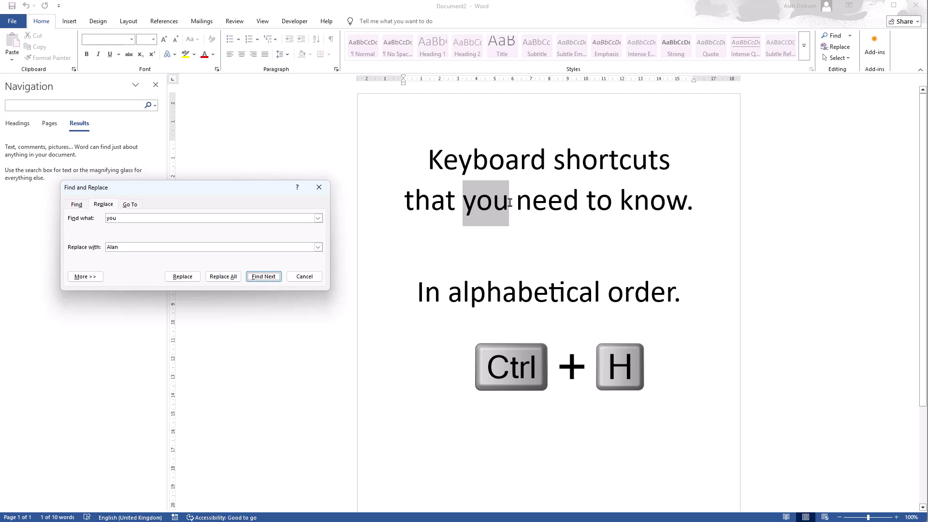
{"action": "left_click", "coordinate": [180, 277]}
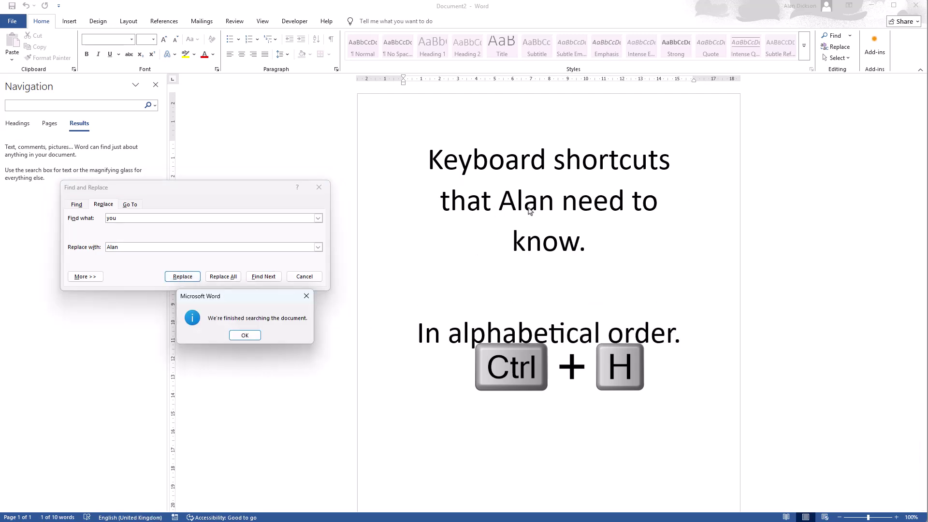
{"action": "left_click", "coordinate": [240, 336]}
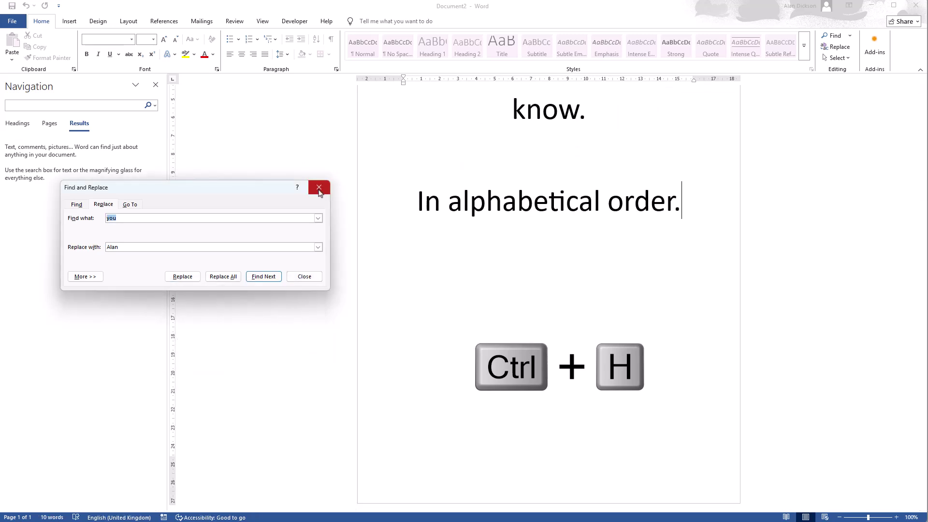
{"action": "left_click", "coordinate": [319, 187]}
{"action": "key", "text": "ctrl+z"}
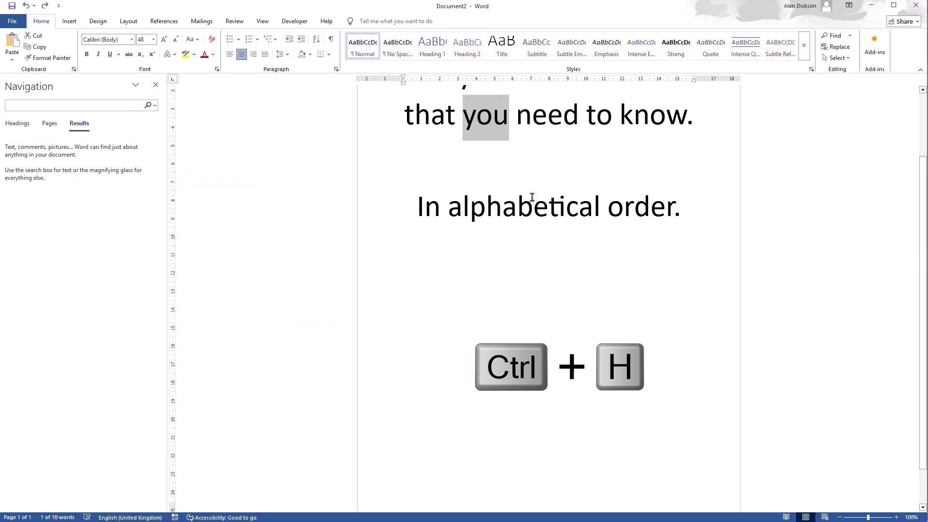
{"action": "left_click", "coordinate": [578, 232]}
{"action": "scroll", "coordinate": [556, 261], "scroll_direction": "up", "scroll_amount": 2}
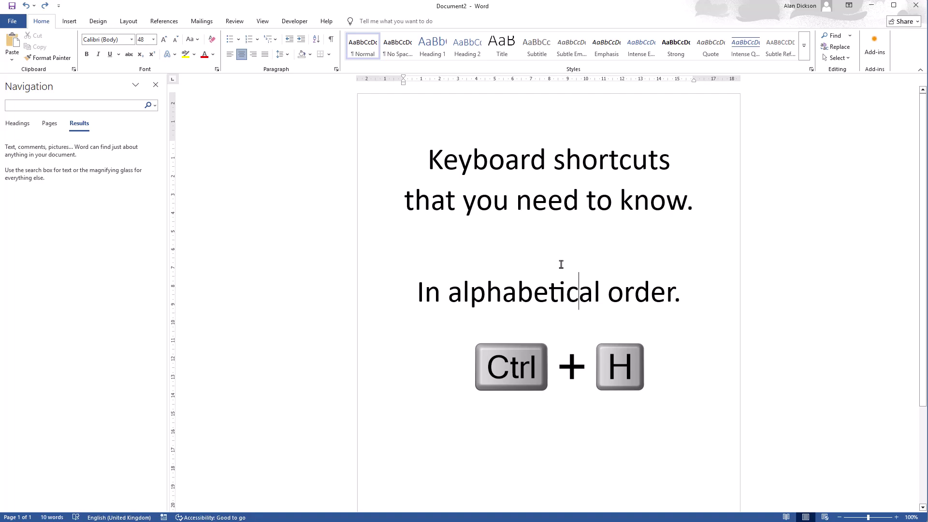
{"action": "key", "text": "alt+Tab"}
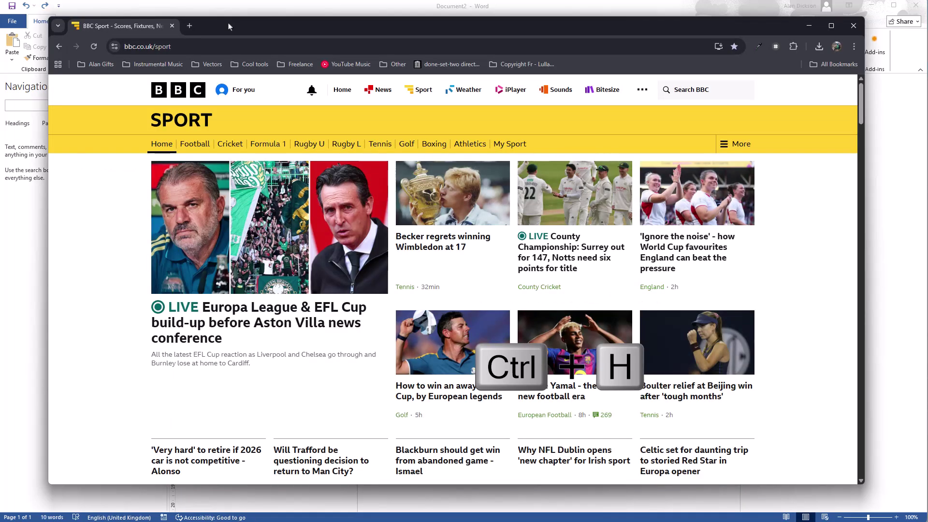
{"action": "key", "text": "ctrl+h"}
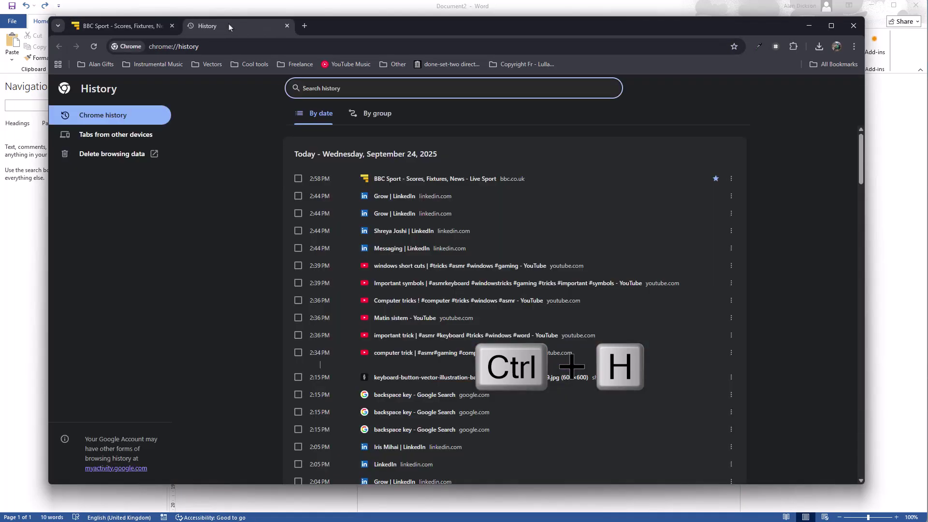
{"action": "key", "text": "ctrl+w"}
Toggle italic on the line 'In alphabetical order.' three times with Ctrl+I
{"action": "key", "text": "alt+Tab"}
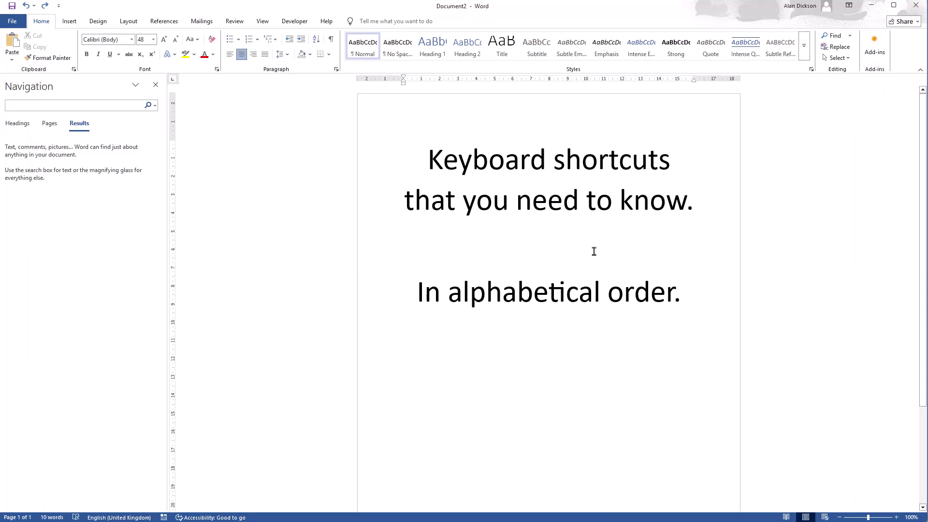
{"action": "left_click", "coordinate": [575, 273]}
{"action": "left_click_drag", "start_coordinate": [695, 295], "coordinate": [414, 308]}
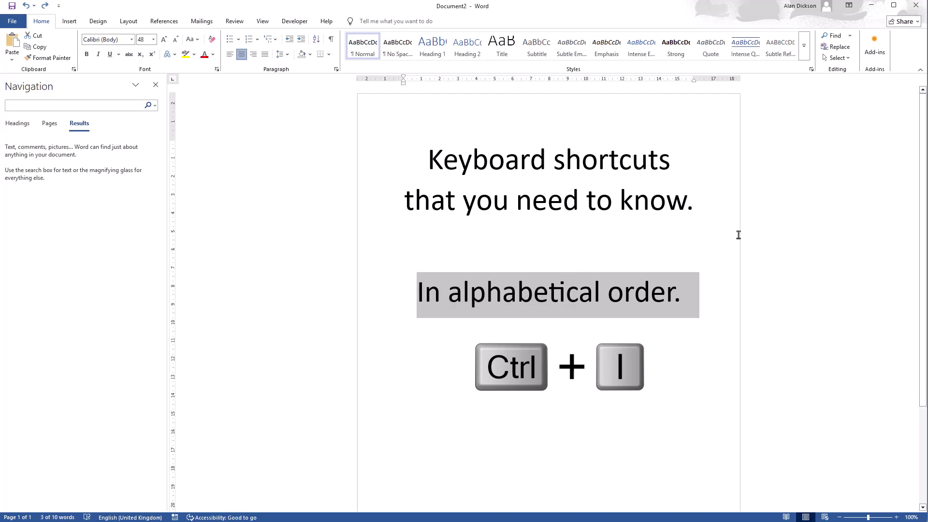
{"action": "key", "text": "ctrl+i"}
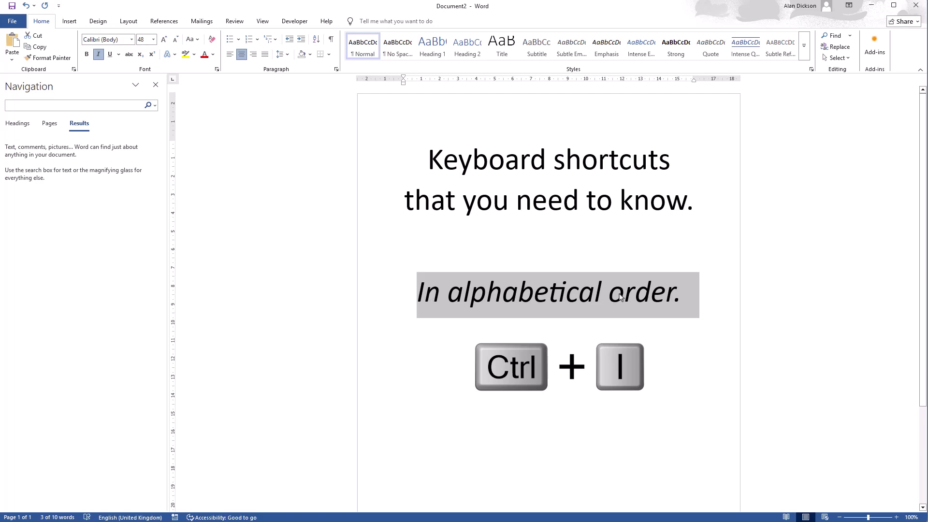
{"action": "key", "text": "ctrl+i"}
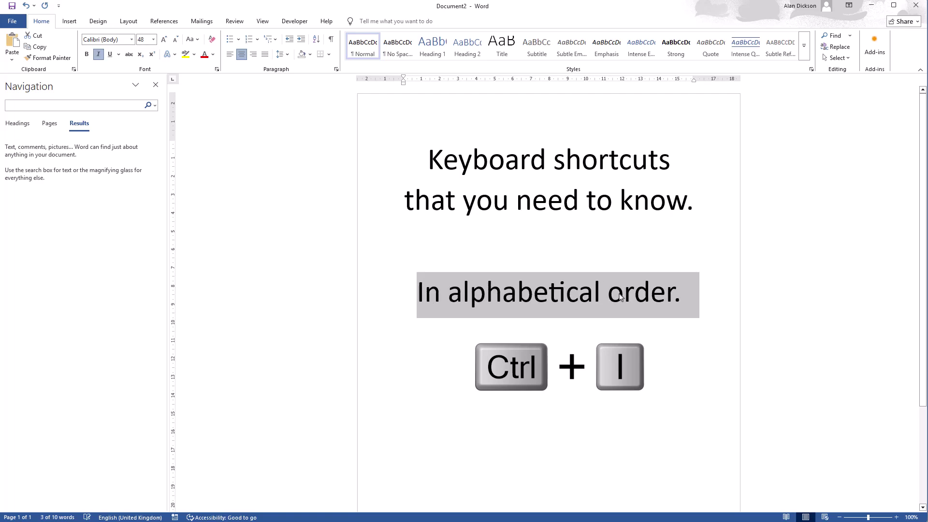
{"action": "key", "text": "ctrl+i"}
{"action": "key", "text": "ctrl+i"}
Select the three paragraphs and toggle Ctrl+J until they end up left-aligned
{"action": "key", "text": "Right"}
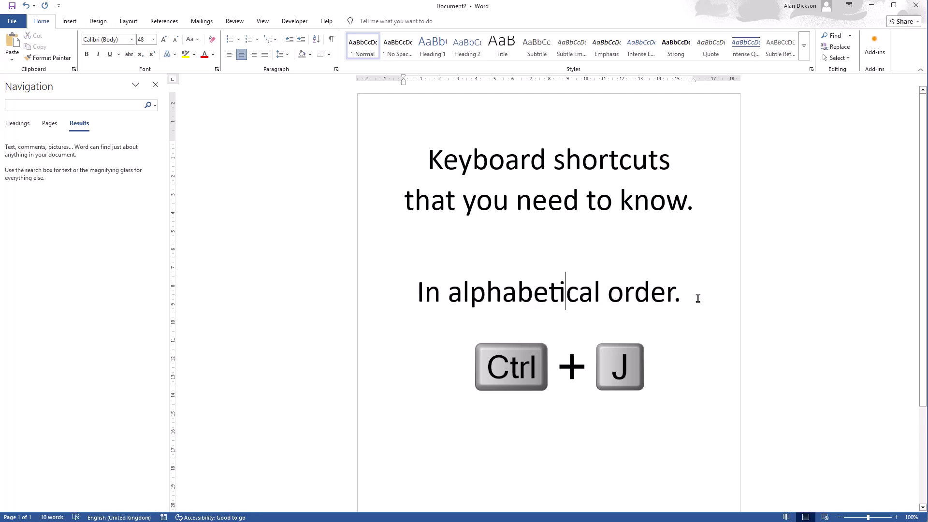
{"action": "left_click_drag", "start_coordinate": [696, 296], "coordinate": [407, 156]}
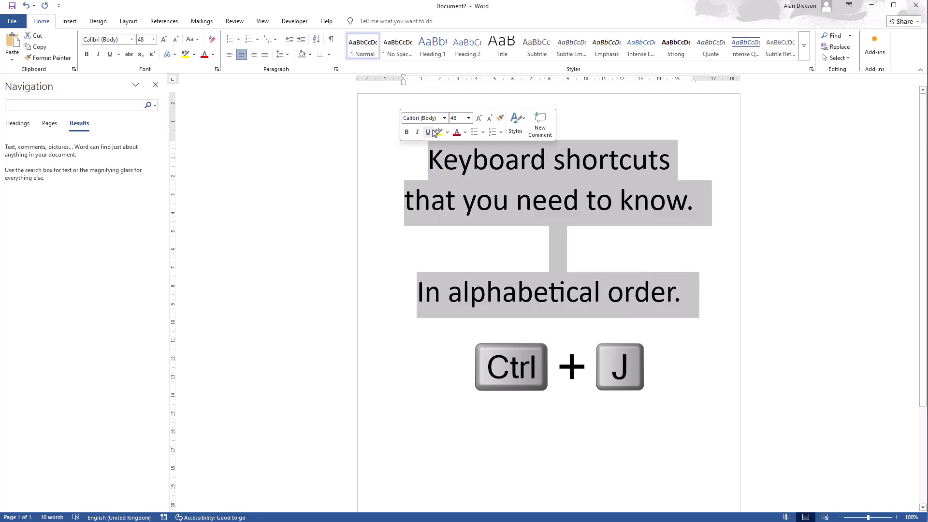
{"action": "key", "text": "ctrl+j"}
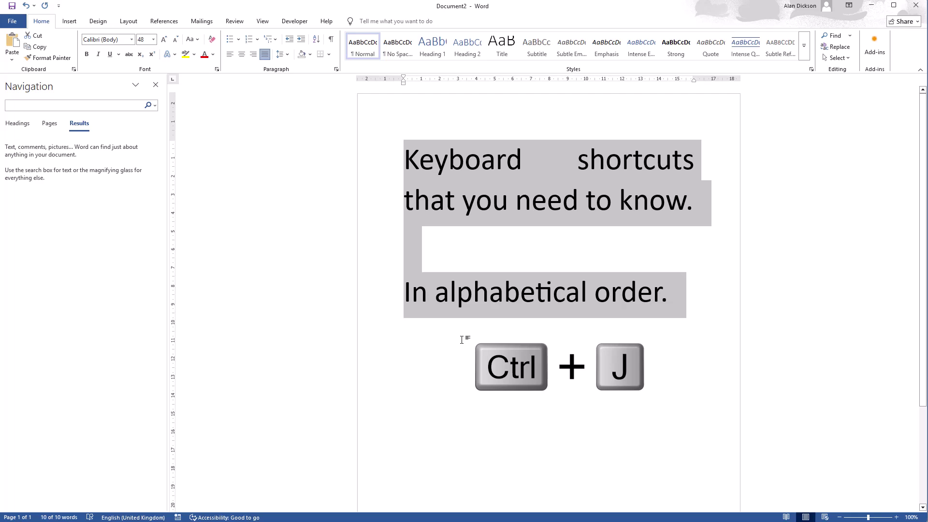
{"action": "key", "text": "ctrl+j"}
{"action": "key", "text": "ctrl+j"}
{"action": "key", "text": "ctrl+j"}
{"action": "key", "text": "ctrl+j"}
{"action": "key", "text": "ctrl+j"}
{"action": "key", "text": "ctrl+j"}
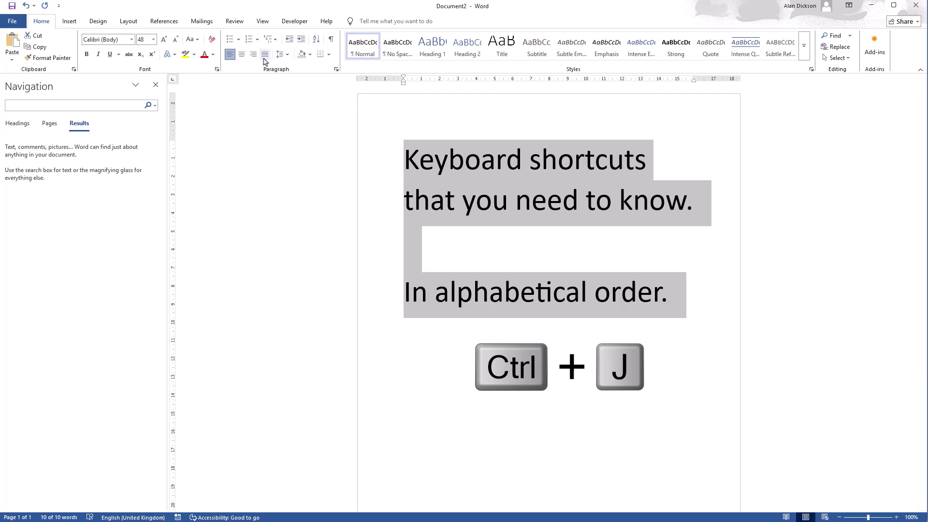
{"action": "key", "text": "ctrl+j"}
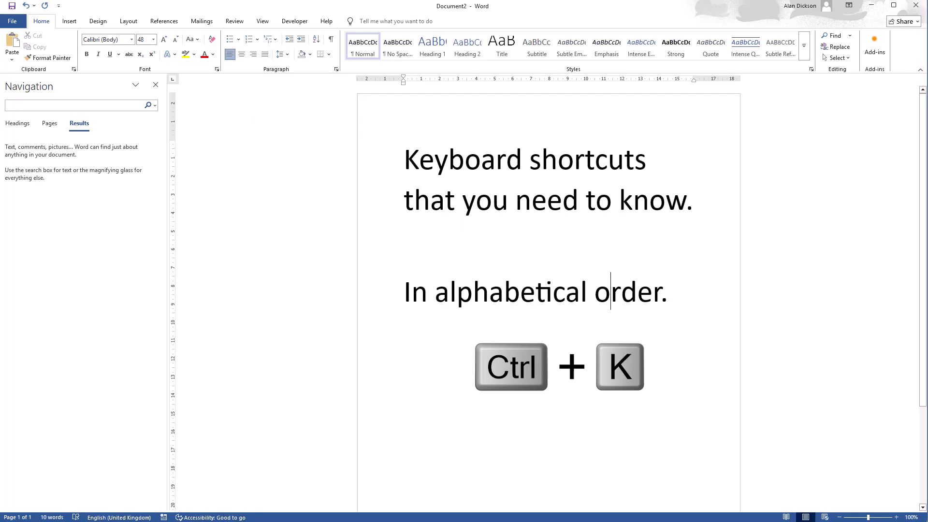
{"action": "left_click_drag", "start_coordinate": [660, 296], "coordinate": [595, 299]}
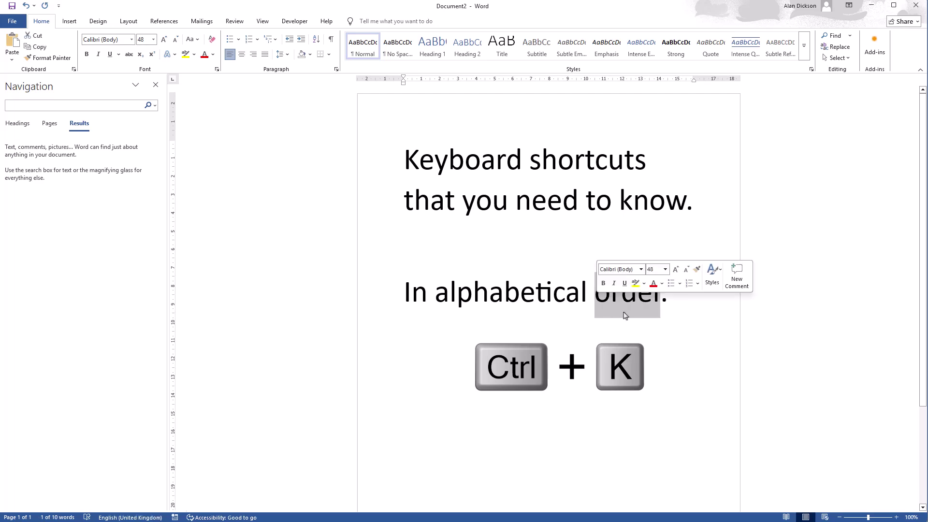
{"action": "key", "text": "ctrl+k"}
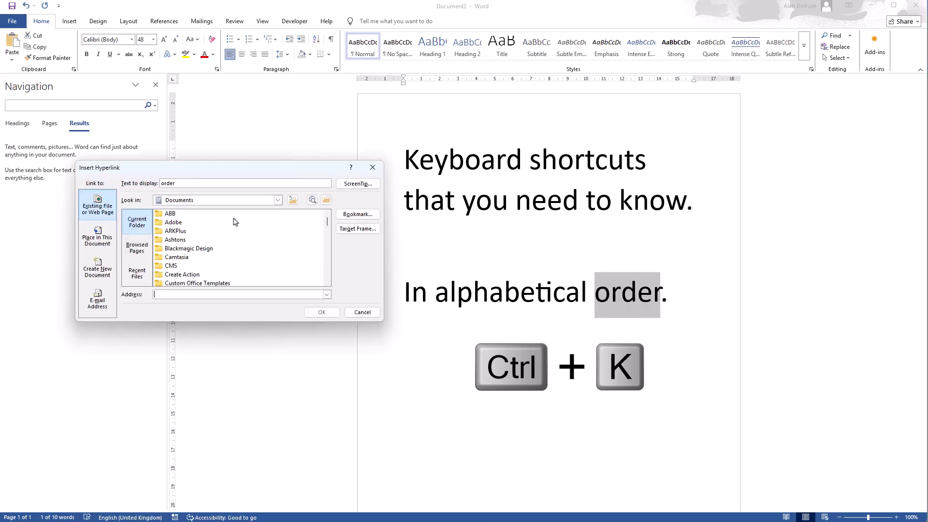
{"action": "left_click", "coordinate": [169, 295]}
{"action": "type", "text": "http://www.googl"}
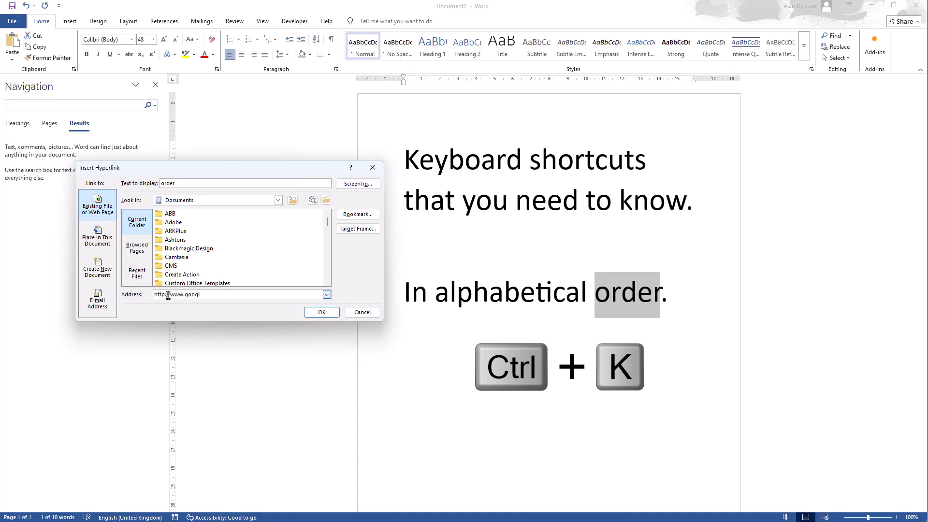
{"action": "type", "text": "e.com"}
{"action": "left_click", "coordinate": [322, 313]}
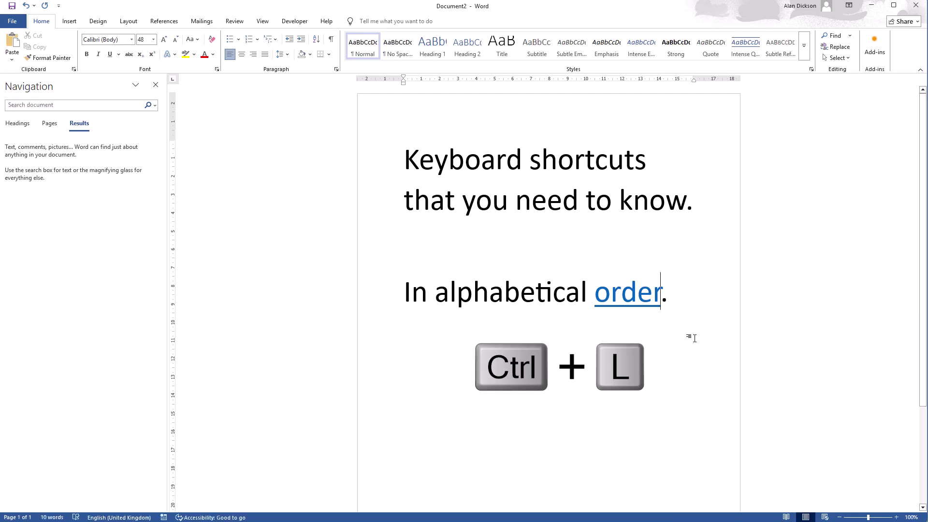
{"action": "left_click_drag", "start_coordinate": [704, 300], "coordinate": [379, 149]}
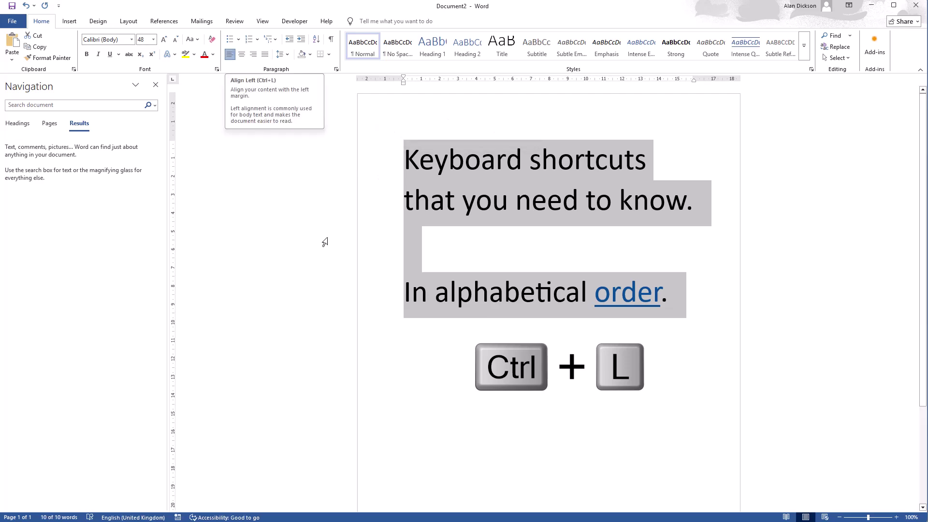
{"action": "key", "text": "ctrl+j"}
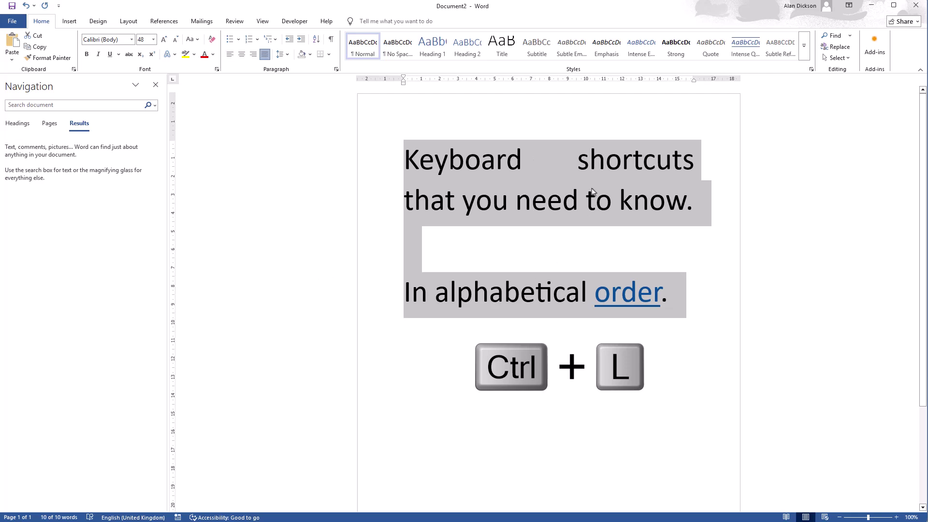
{"action": "left_click", "coordinate": [589, 290]}
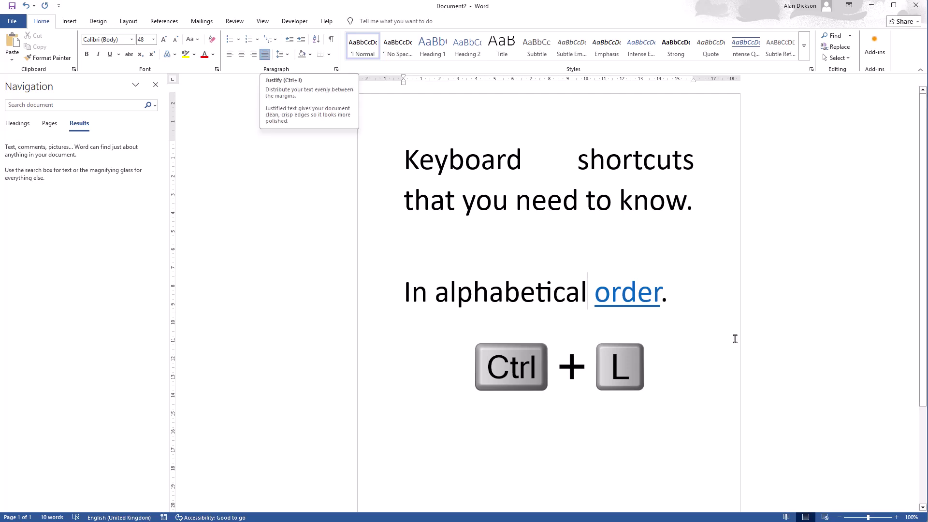
{"action": "left_click_drag", "start_coordinate": [689, 313], "coordinate": [357, 166]}
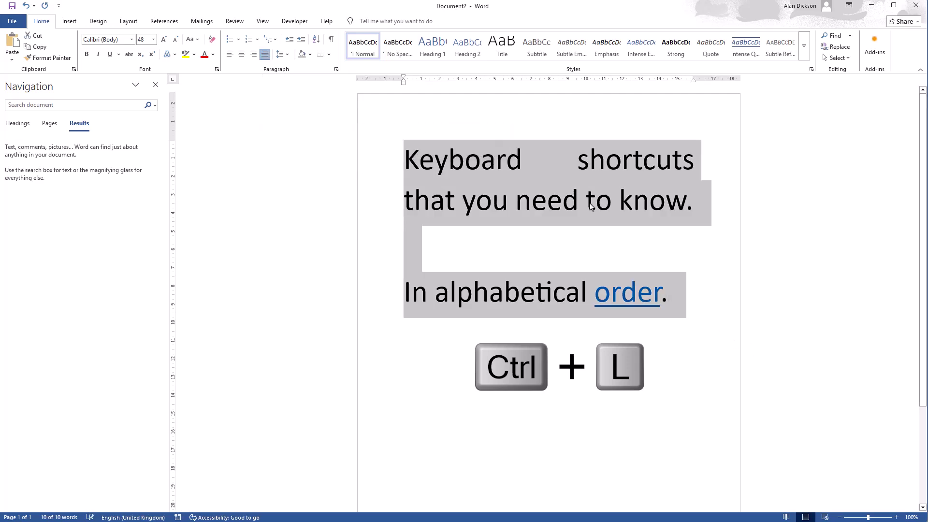
{"action": "key", "text": "ctrl+l"}
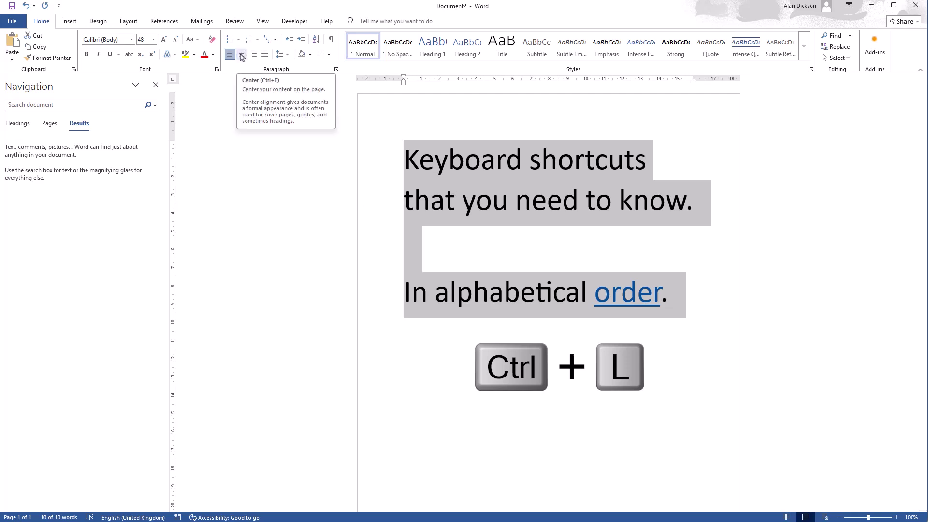
{"action": "left_click", "coordinate": [241, 54]}
{"action": "left_click", "coordinate": [665, 291]}
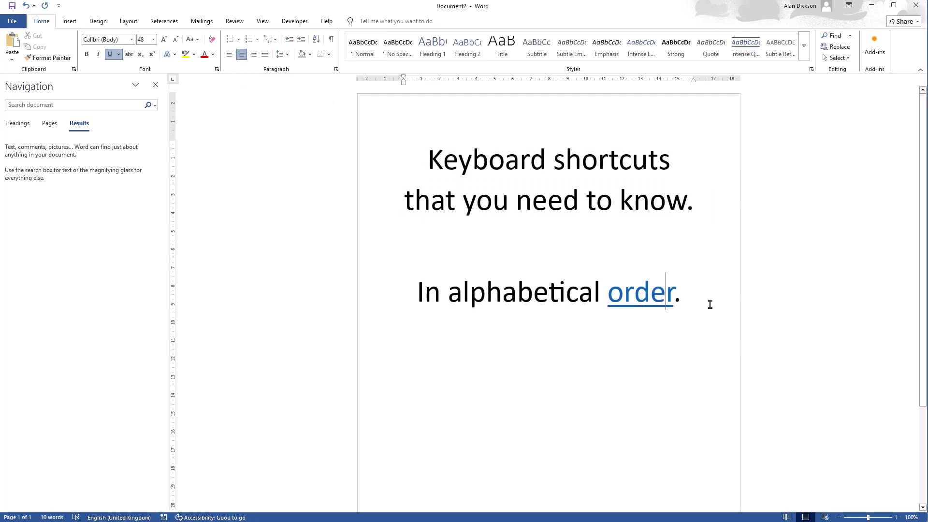
{"action": "key", "text": "ctrl+a"}
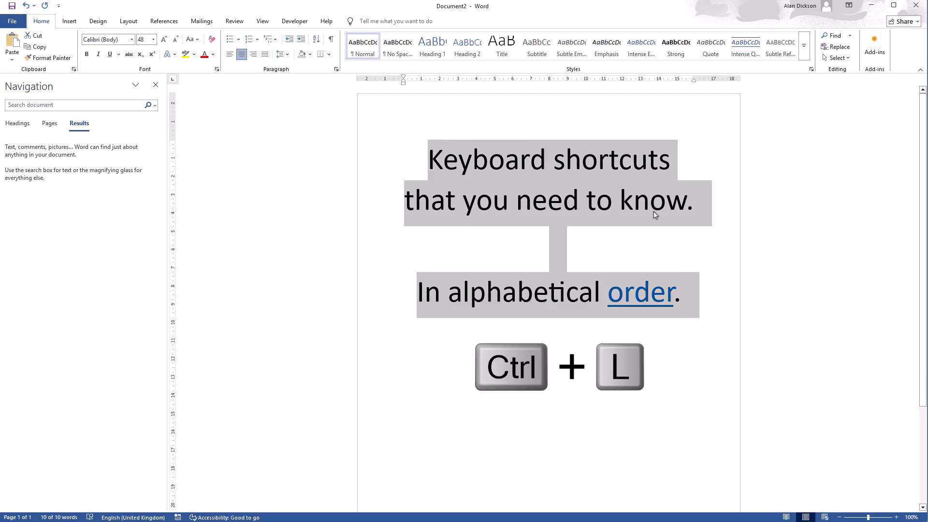
{"action": "key", "text": "ctrl+l"}
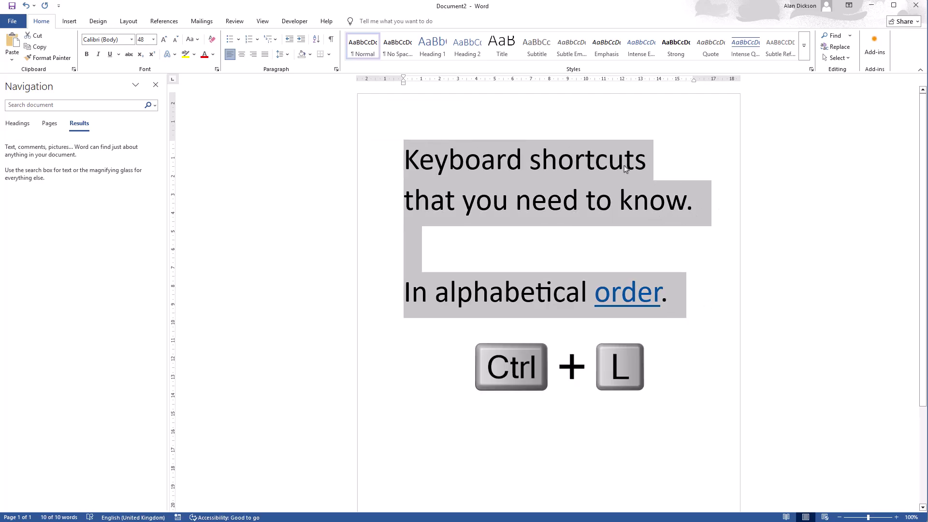
{"action": "left_click", "coordinate": [71, 356]}
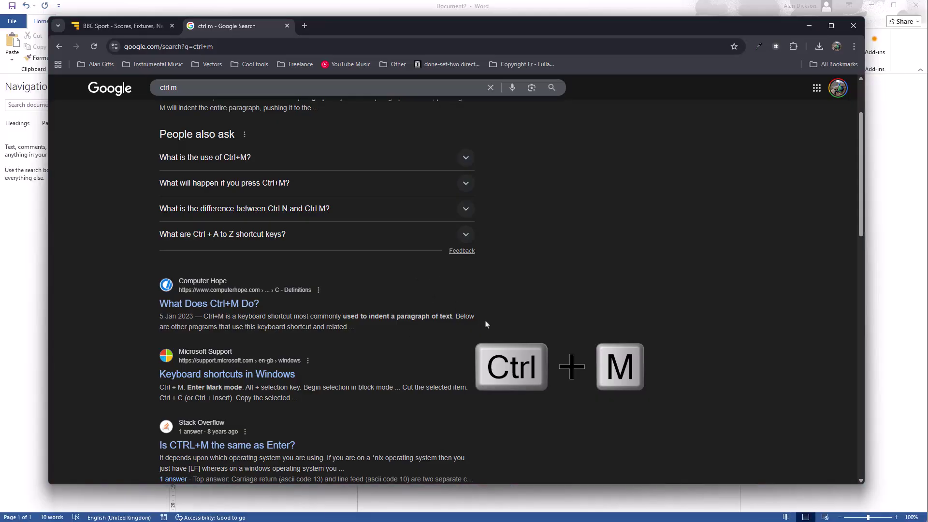
Scroll up and down through the 'ctrl m' Google search results
{"action": "scroll", "coordinate": [486, 324], "scroll_direction": "up", "scroll_amount": 1}
{"action": "scroll", "coordinate": [486, 324], "scroll_direction": "up", "scroll_amount": 1}
{"action": "scroll", "coordinate": [487, 324], "scroll_direction": "down", "scroll_amount": 1}
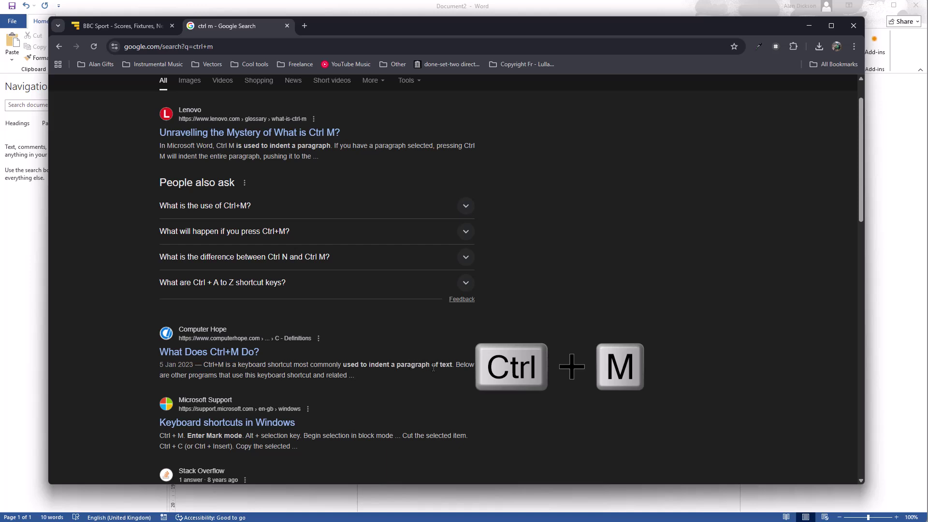
{"action": "scroll", "coordinate": [454, 290], "scroll_direction": "down", "scroll_amount": 3}
{"action": "scroll", "coordinate": [454, 290], "scroll_direction": "up", "scroll_amount": 4}
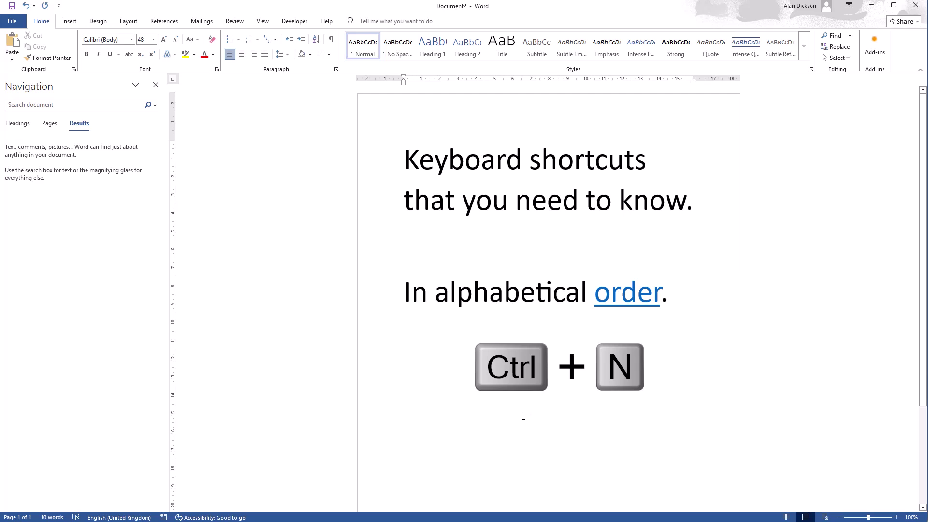
Create a new blank Word document with Ctrl+N, maximise it, and switch to Chrome
{"action": "key", "text": "ctrl+n"}
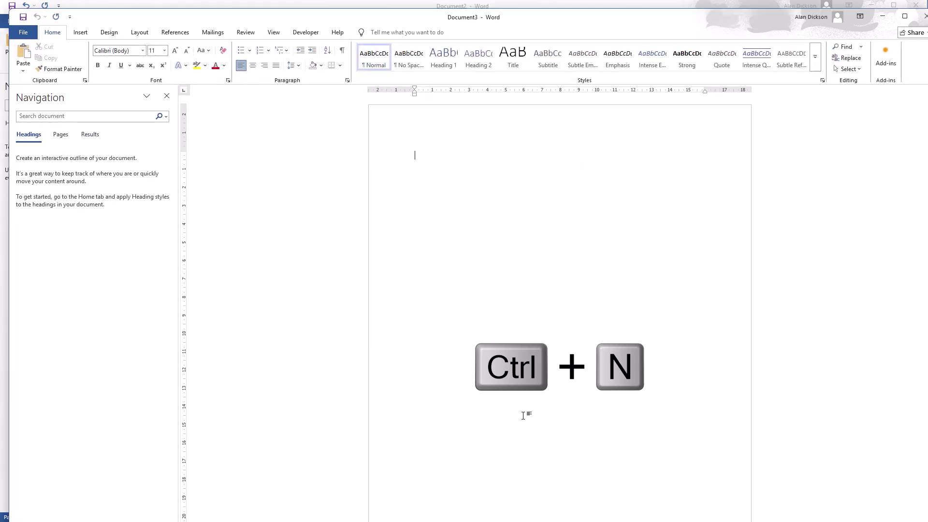
{"action": "double_click", "coordinate": [276, 18]}
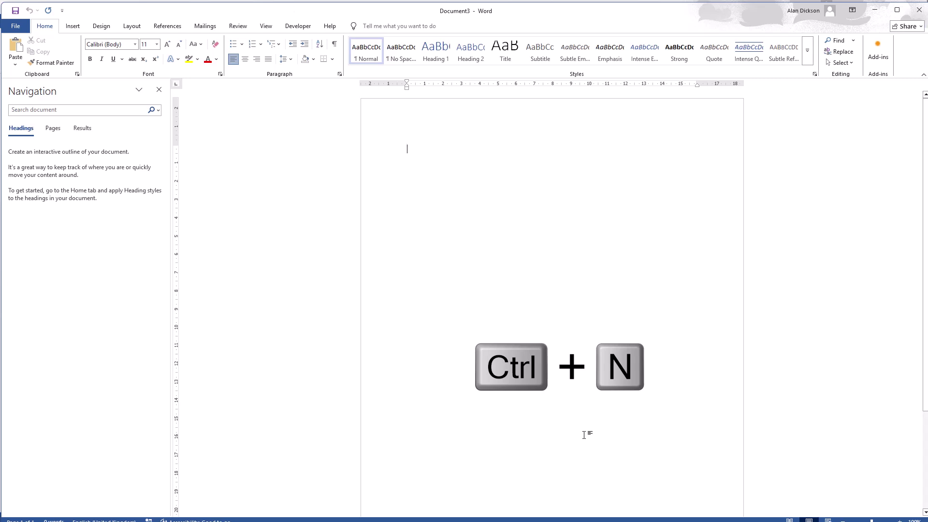
{"action": "key", "text": "alt+Tab"}
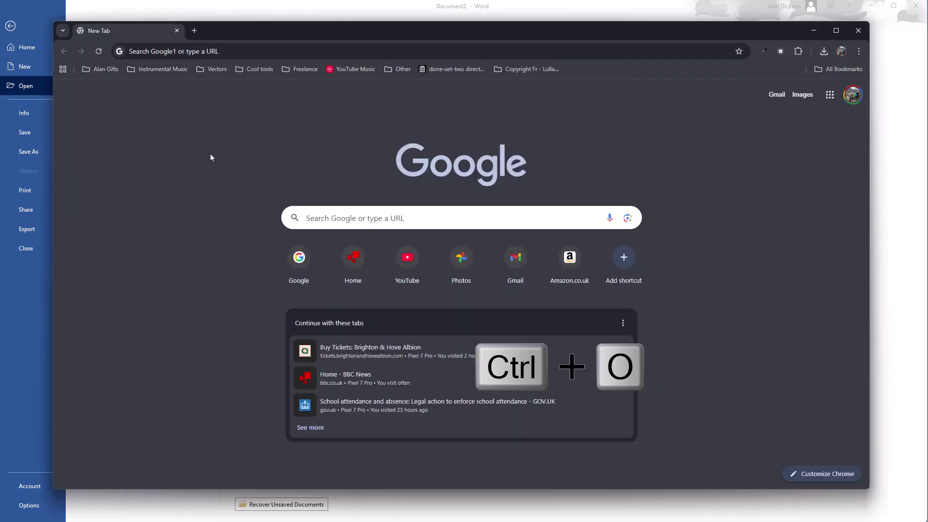
Show Chrome's Open dialog with Ctrl+O, then close it without opening a file
{"action": "key", "text": "ctrl+o"}
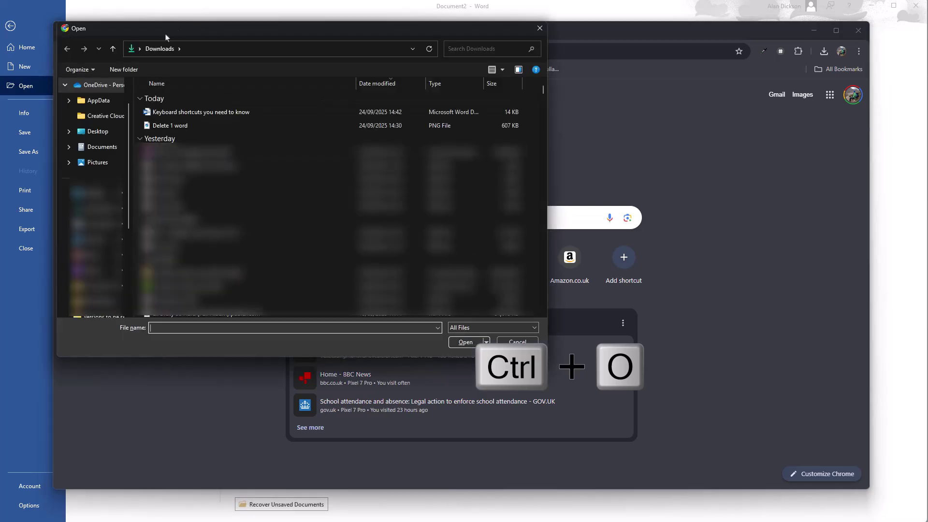
{"action": "left_click", "coordinate": [540, 29]}
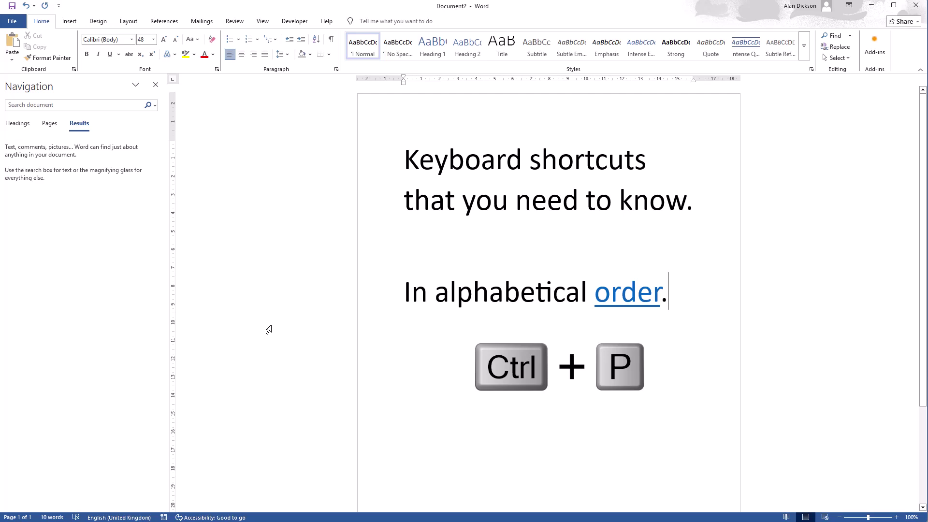
Bring up Word's print preview, then Chrome's print dialog for the BBC Sport tab
{"action": "key", "text": "ctrl+p"}
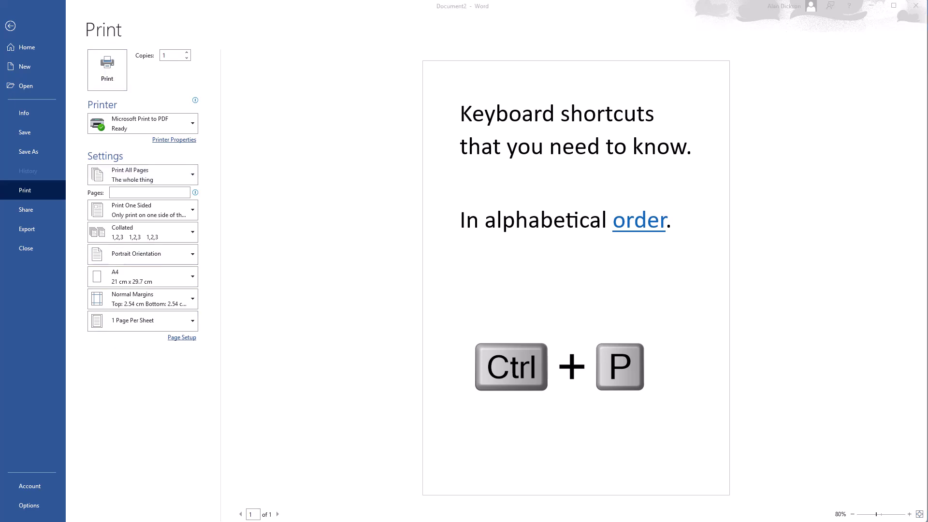
{"action": "key", "text": "alt+Tab"}
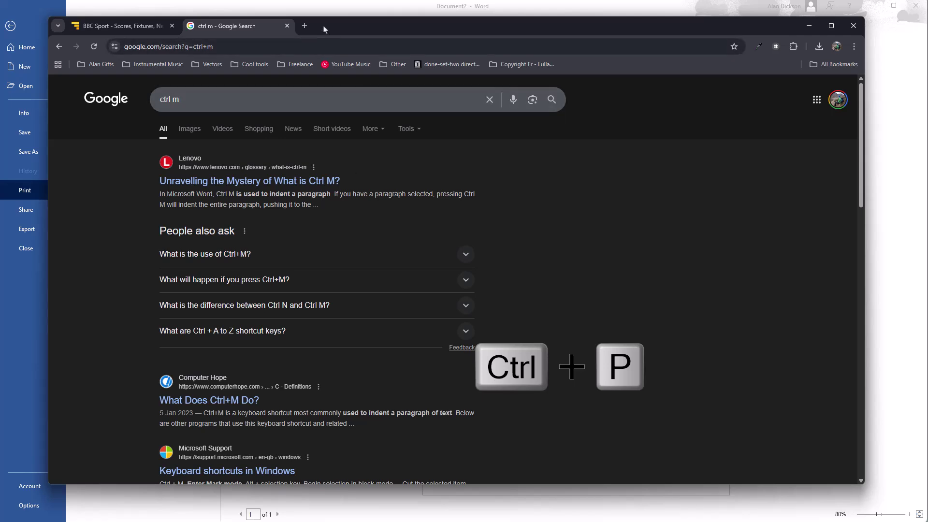
{"action": "left_click", "coordinate": [128, 26]}
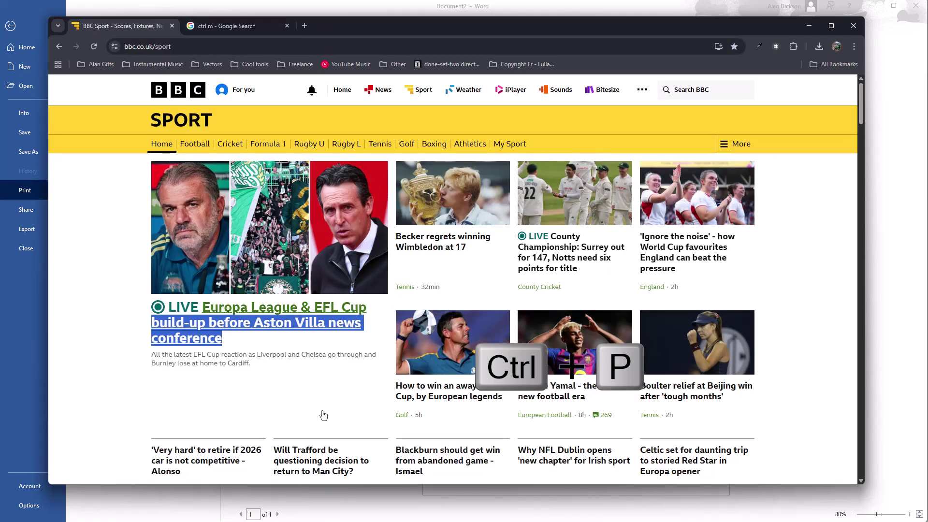
{"action": "key", "text": "ctrl+p"}
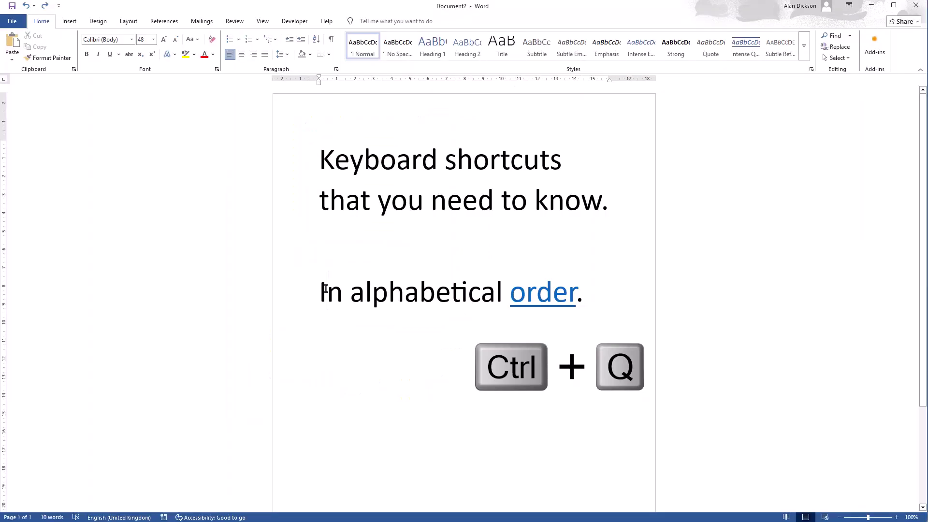
{"action": "left_click", "coordinate": [317, 299]}
{"action": "left_click", "coordinate": [378, 282]}
{"action": "key", "text": "ctrl+q"}
Use Quick Analysis (Ctrl+Q) to give the sports numbers 1–5 a red-to-green Color Scale
{"action": "key", "text": "alt+Tab"}
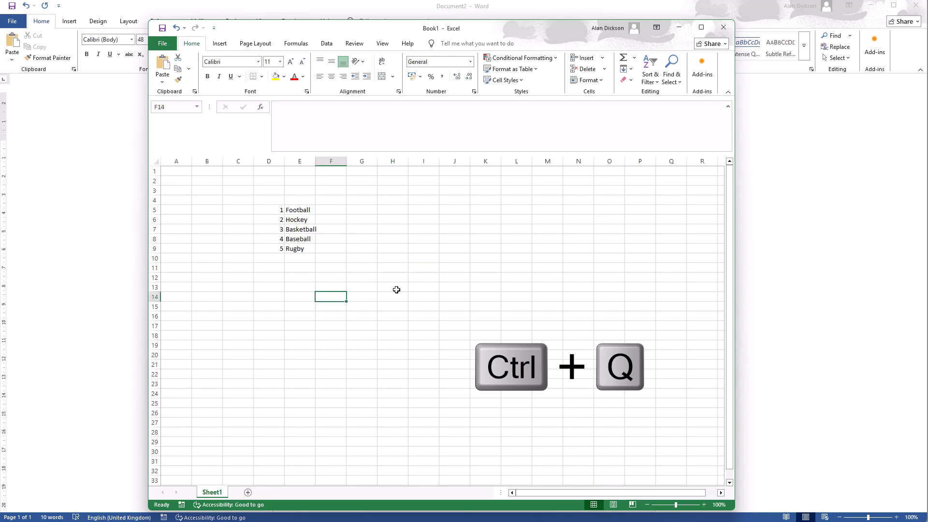
{"action": "scroll", "coordinate": [283, 238], "scroll_direction": "up", "scroll_amount": 2}
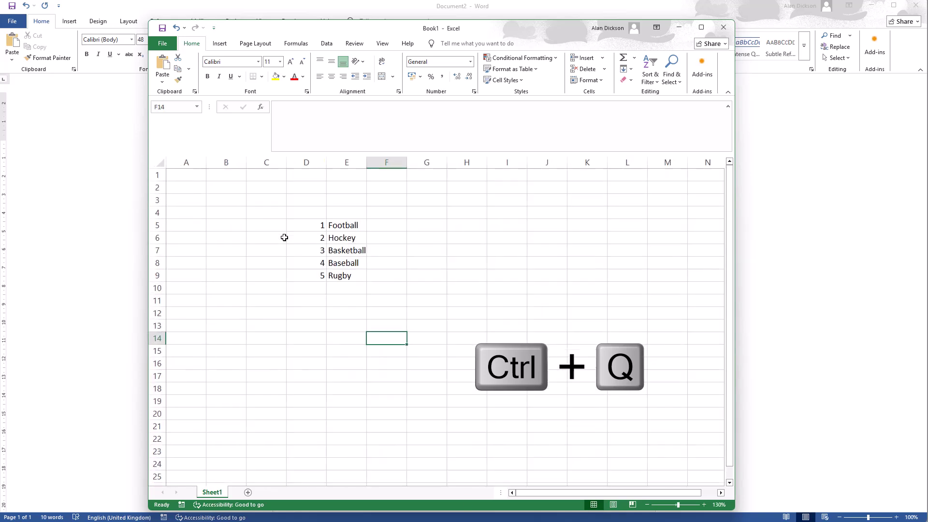
{"action": "left_click_drag", "start_coordinate": [306, 222], "coordinate": [348, 276]}
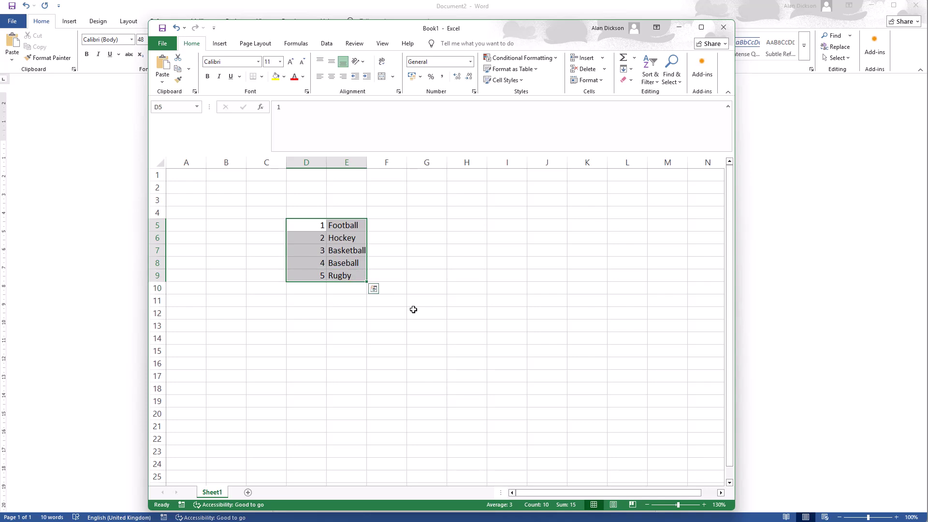
{"action": "key", "text": "ctrl+q"}
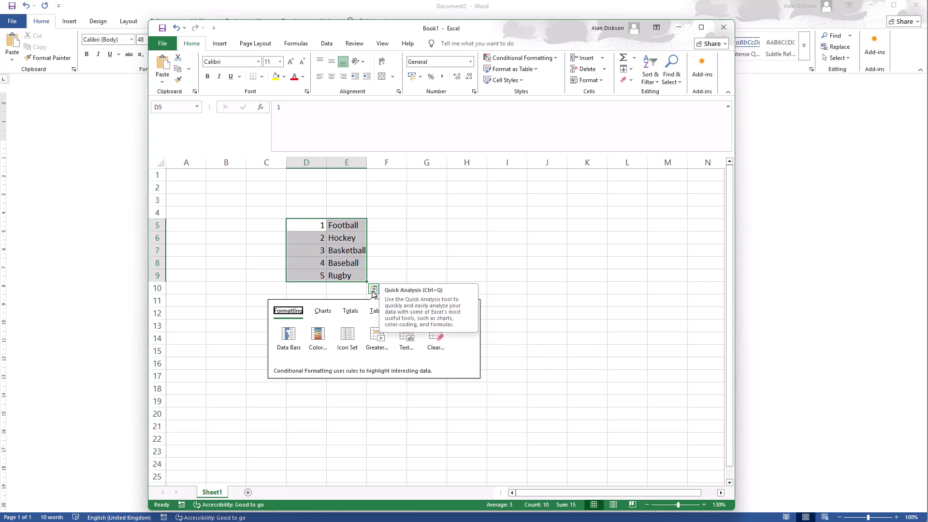
{"action": "left_click", "coordinate": [319, 343]}
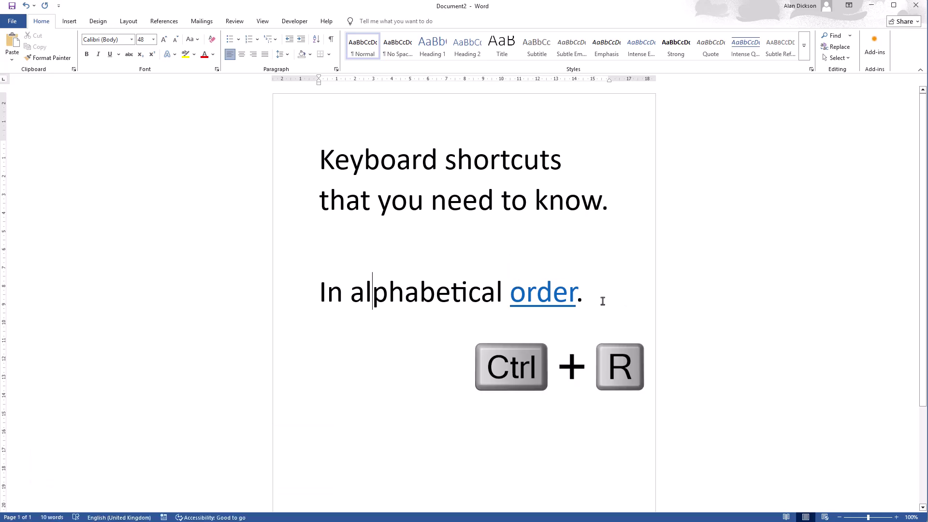
Select all the title text with Ctrl+A and right-align it with Ctrl+R
{"action": "left_click", "coordinate": [601, 300]}
{"action": "key", "text": "ctrl+a"}
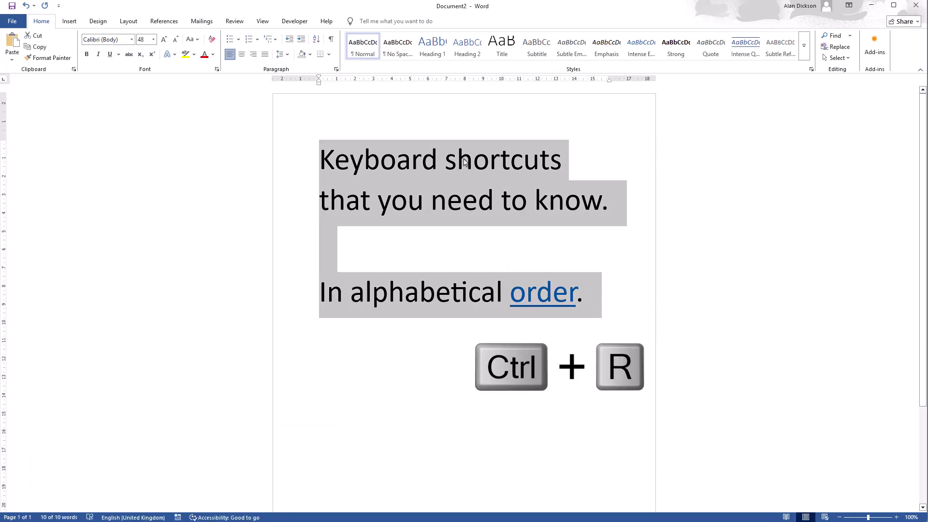
{"action": "key", "text": "ctrl+r"}
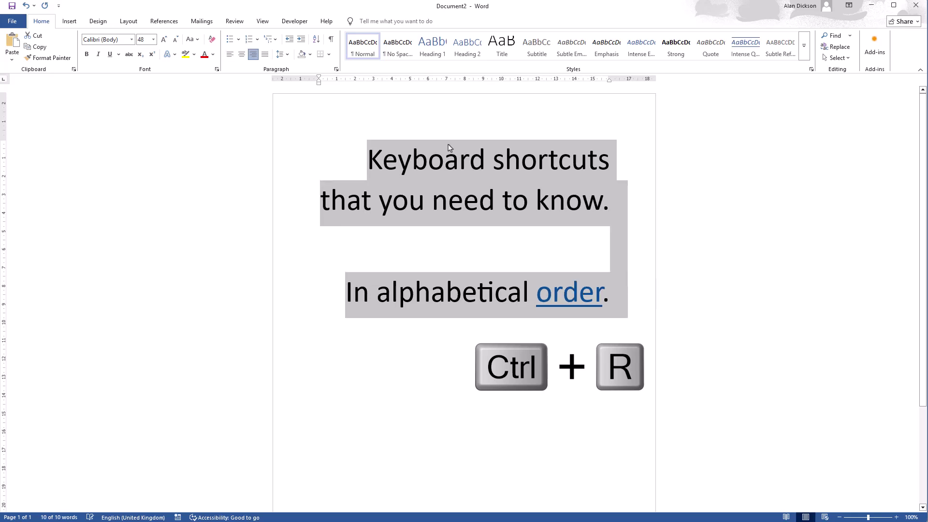
{"action": "left_click", "coordinate": [646, 209]}
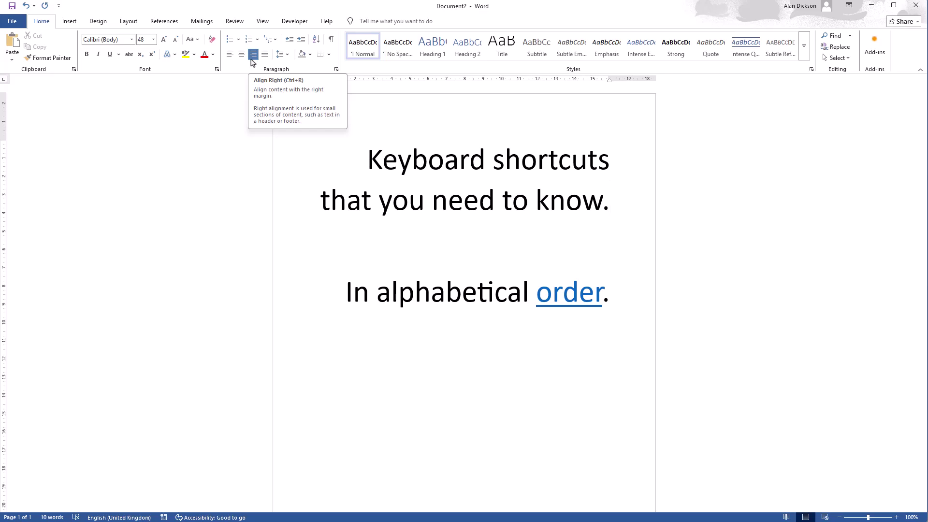
{"action": "left_click", "coordinate": [324, 262]}
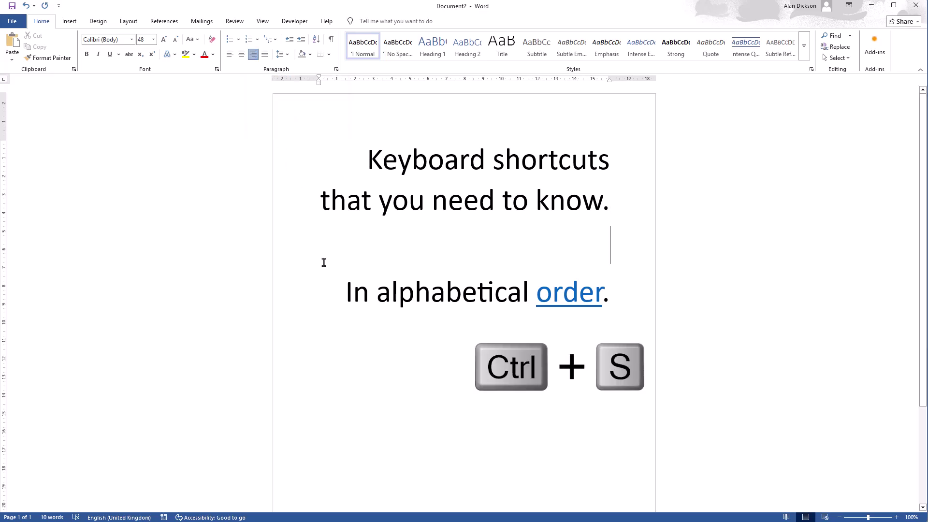
{"action": "key", "text": "ctrl+s"}
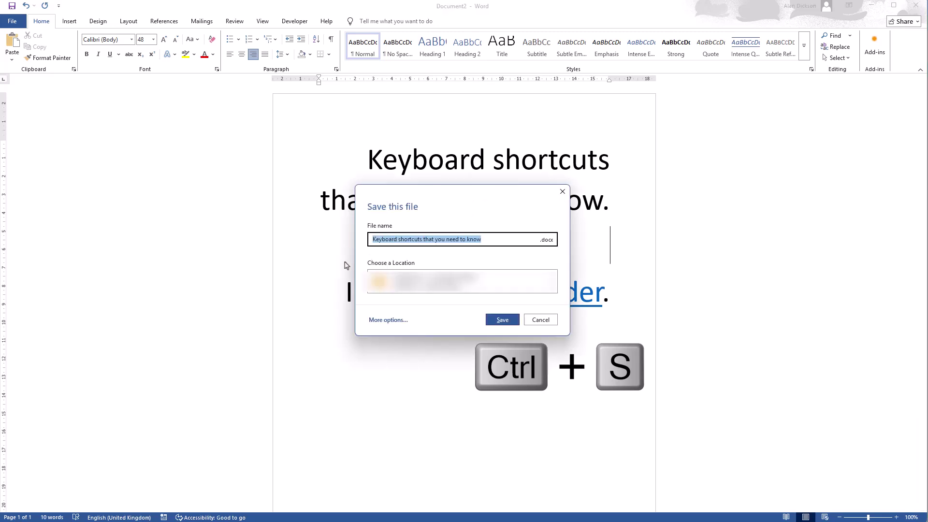
{"action": "left_click", "coordinate": [562, 192]}
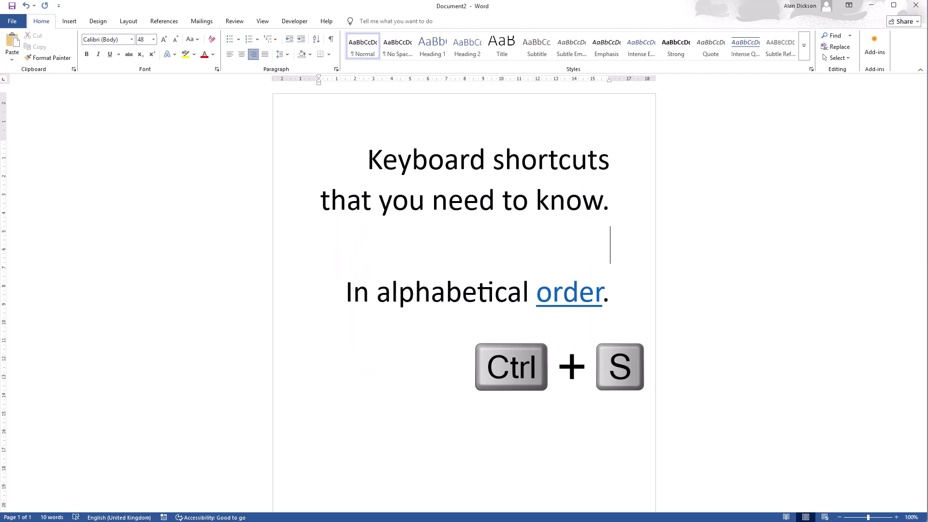
{"action": "key", "text": "alt+Tab"}
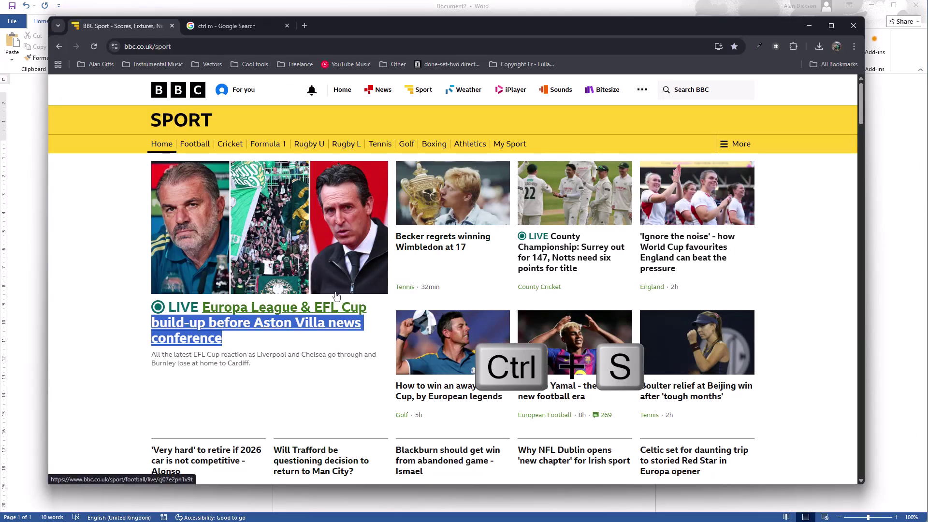
{"action": "key", "text": "ctrl+s"}
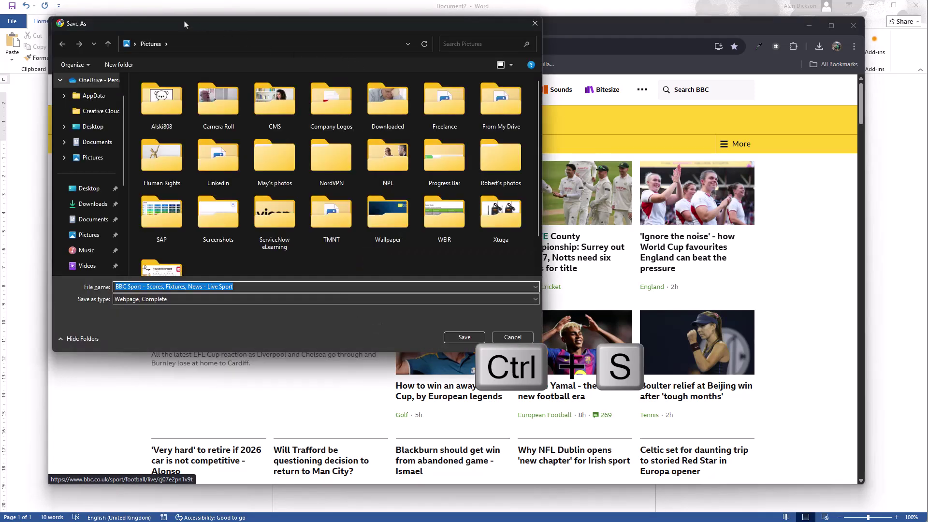
{"action": "left_click", "coordinate": [513, 337]}
{"action": "key", "text": "alt+Tab"}
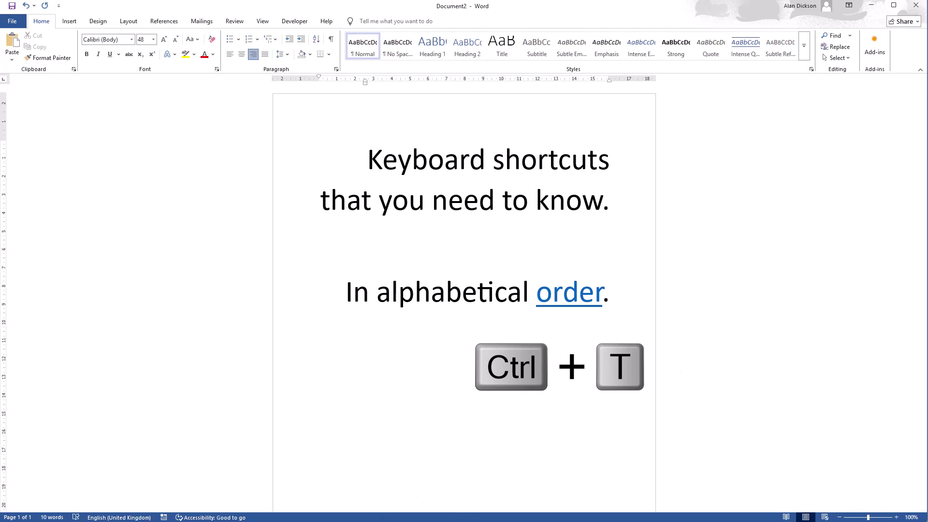
In Chrome's BBC Sport page, open new tabs with Ctrl+T, then close the extra tabs
{"action": "key", "text": "alt+Tab"}
{"action": "left_click", "coordinate": [135, 292]}
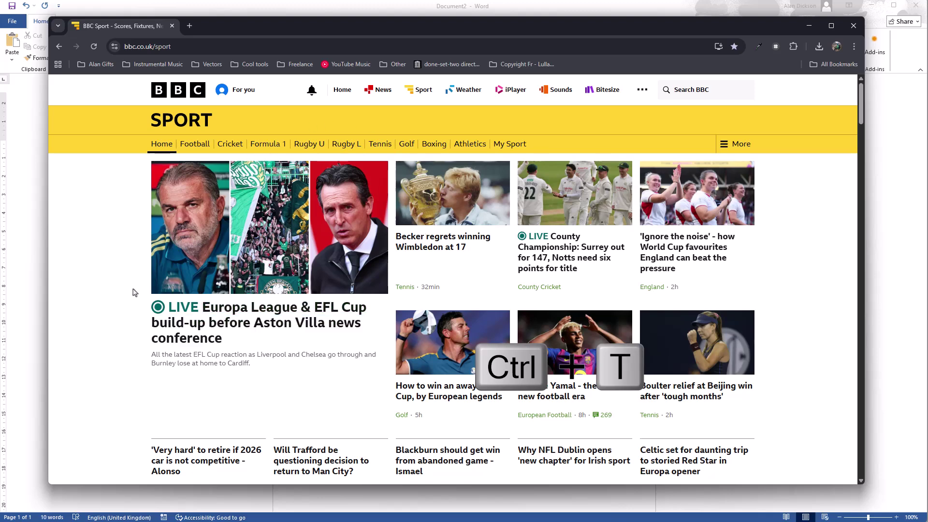
{"action": "key", "text": "ctrl+t"}
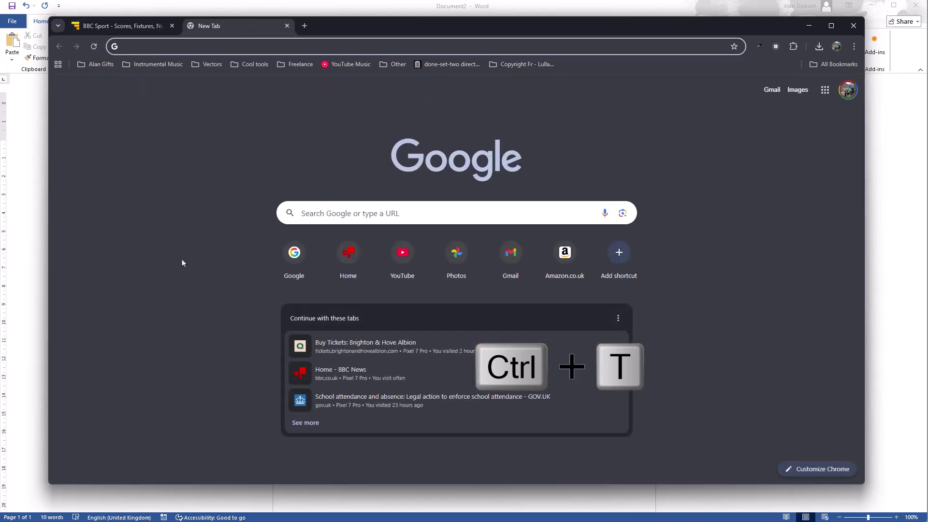
{"action": "key", "text": "ctrl+t"}
{"action": "key", "text": "ctrl+t"}
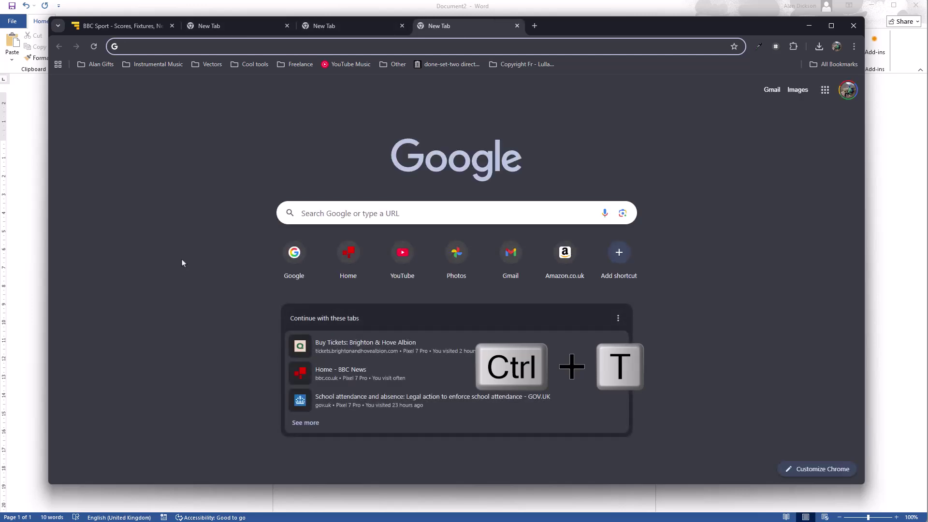
{"action": "left_click", "coordinate": [287, 26]}
{"action": "left_click", "coordinate": [287, 25]}
{"action": "left_click", "coordinate": [287, 26]}
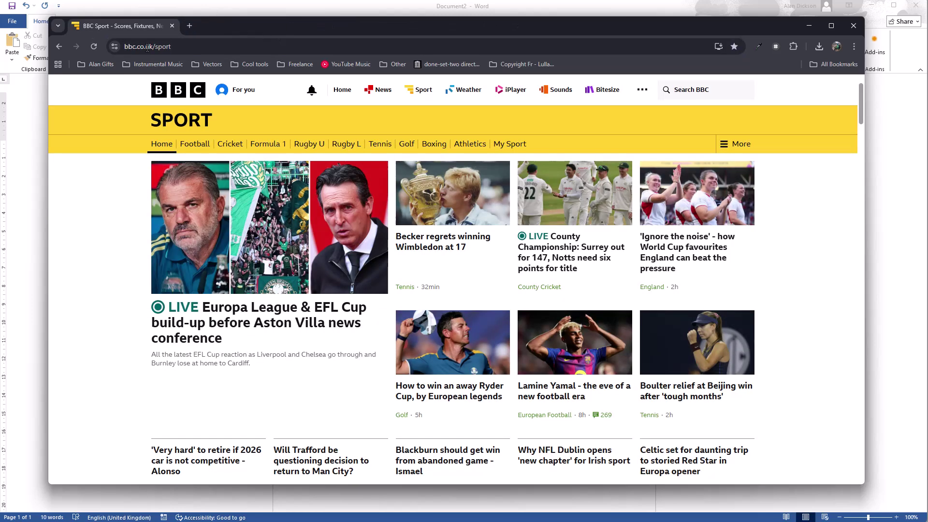
Underline 'you need to know.' in the Word title with Ctrl+U
{"action": "key", "text": "ctrl+u"}
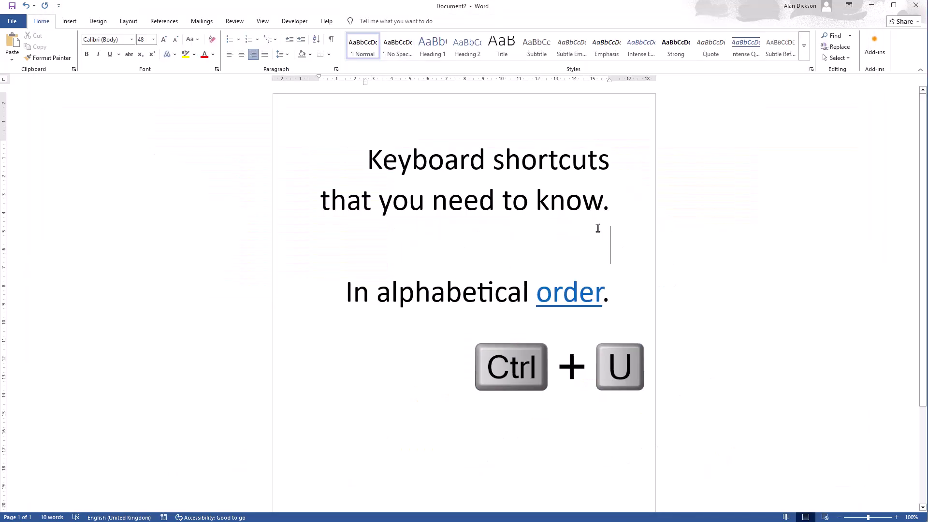
{"action": "left_click_drag", "start_coordinate": [611, 201], "coordinate": [406, 204]}
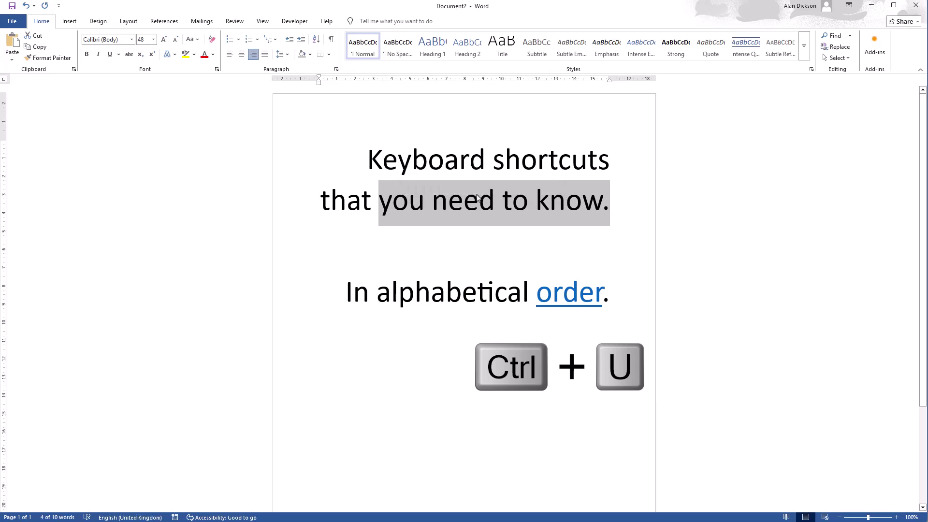
{"action": "key", "text": "ctrl+u"}
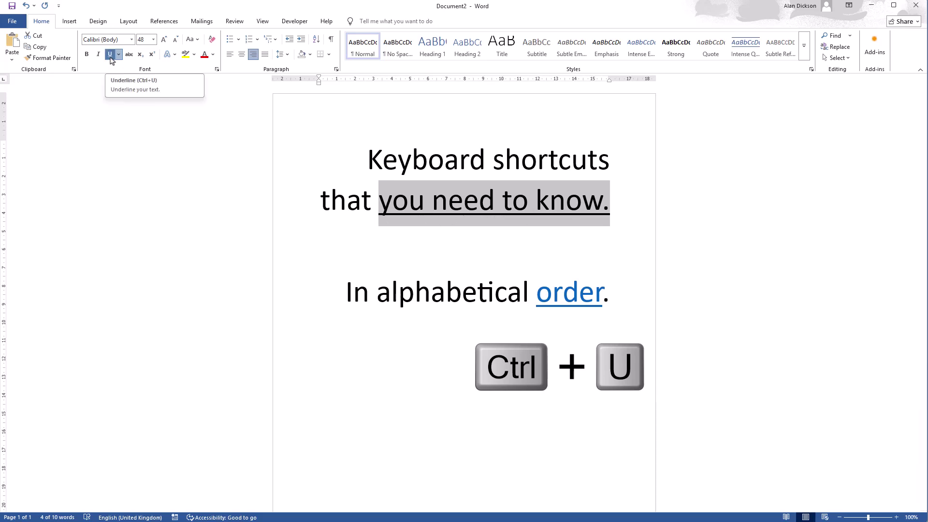
{"action": "left_click", "coordinate": [537, 240]}
Copy 'shortcuts' from the title and paste it on the document's last line
{"action": "key", "text": "ctrl+v"}
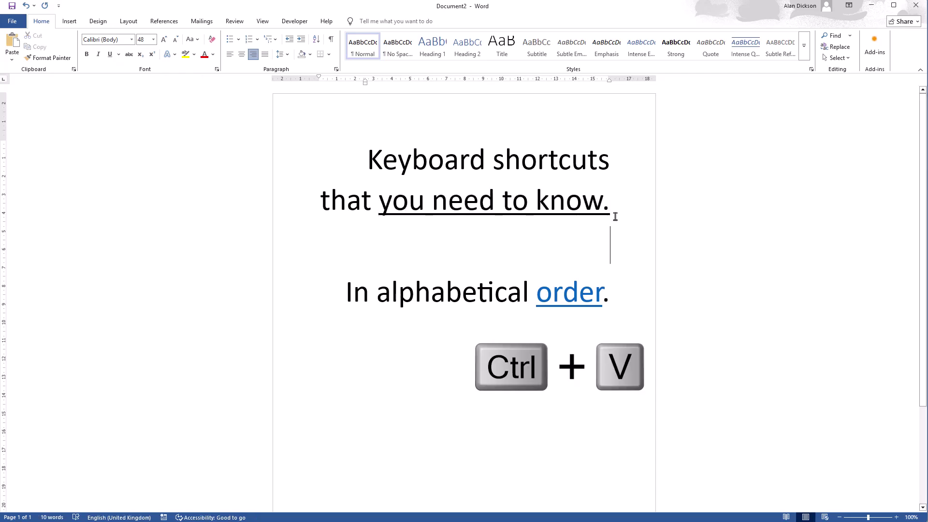
{"action": "left_click_drag", "start_coordinate": [613, 163], "coordinate": [491, 169]}
{"action": "key", "text": "ctrl+c"}
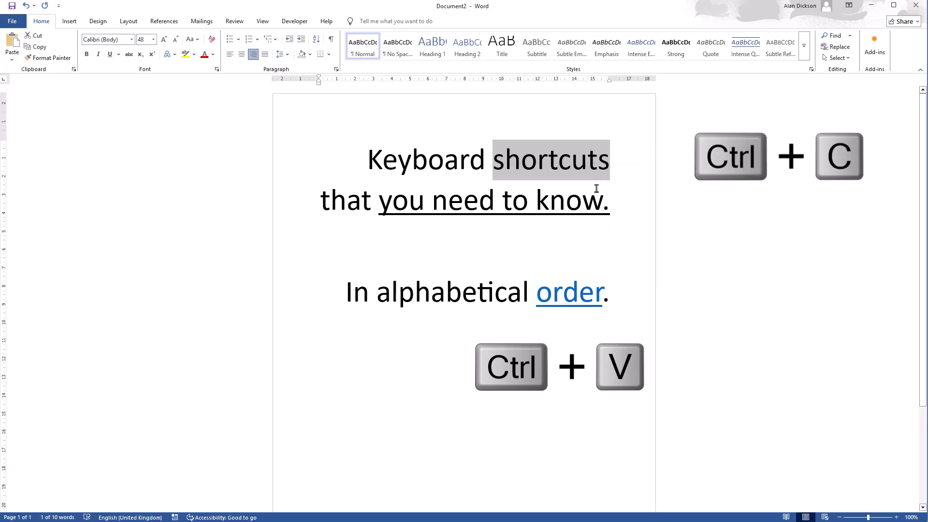
{"action": "key", "text": "ctrl+End"}
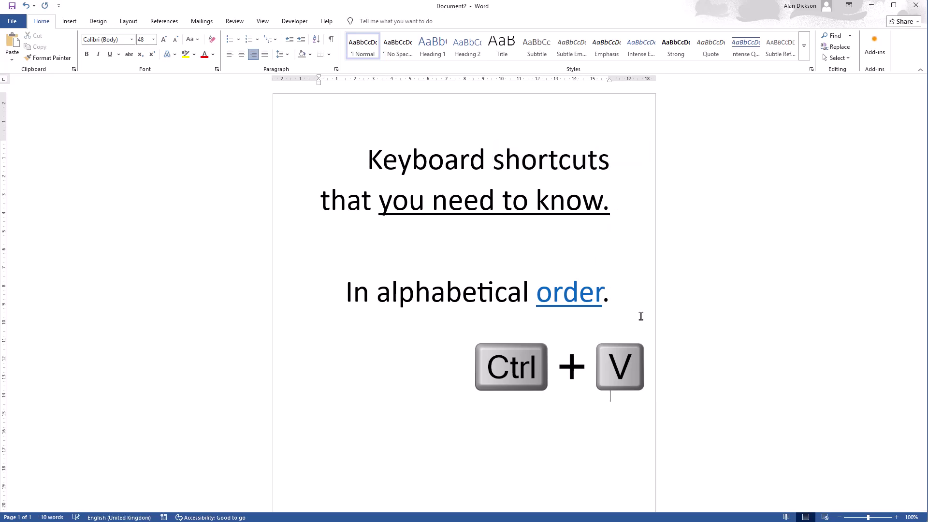
{"action": "key", "text": "ctrl+v"}
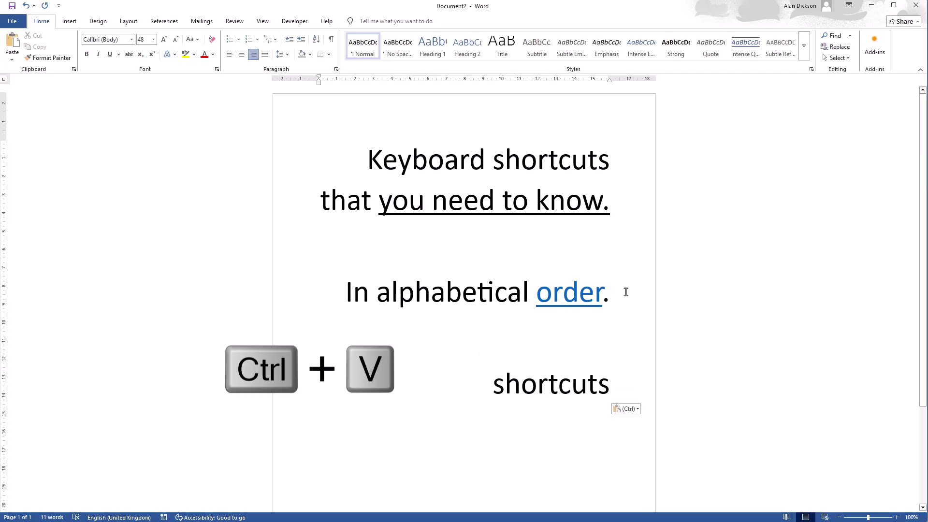
{"action": "key", "text": "ctrl+f"}
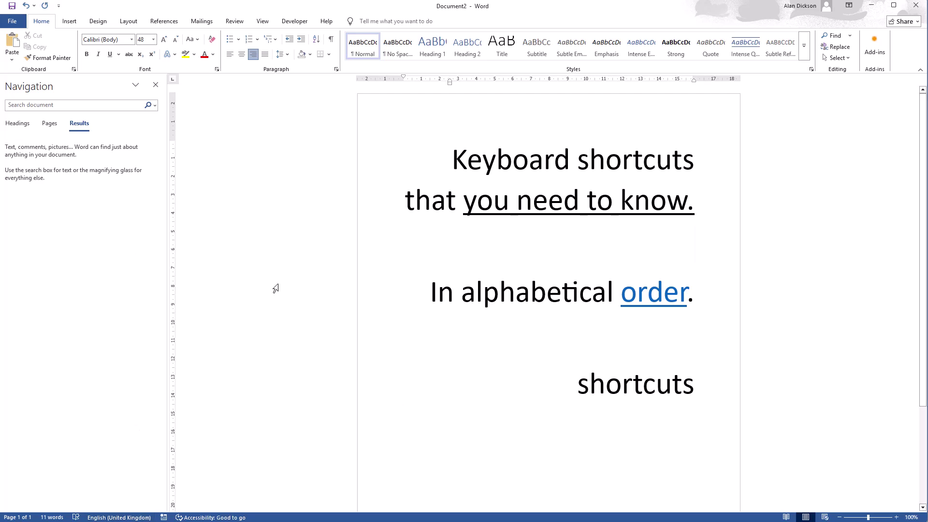
Create a blank document from File > New, then close it with Ctrl+W
{"action": "left_click", "coordinate": [11, 23]}
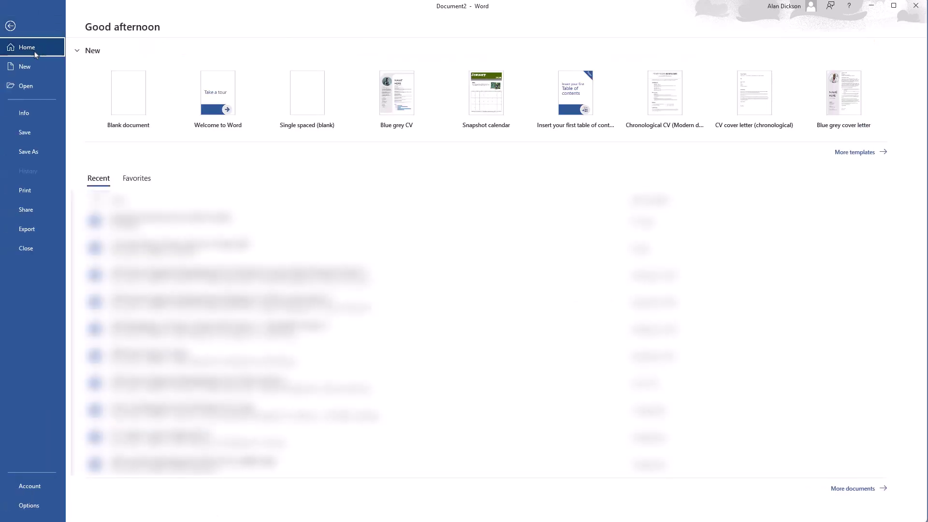
{"action": "left_click", "coordinate": [27, 66]}
{"action": "left_click", "coordinate": [135, 97]}
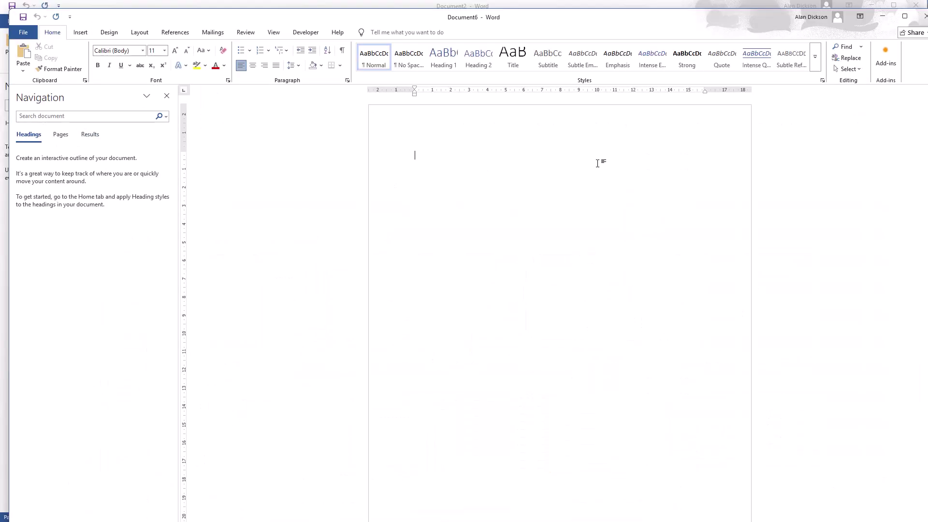
{"action": "key", "text": "ctrl+w"}
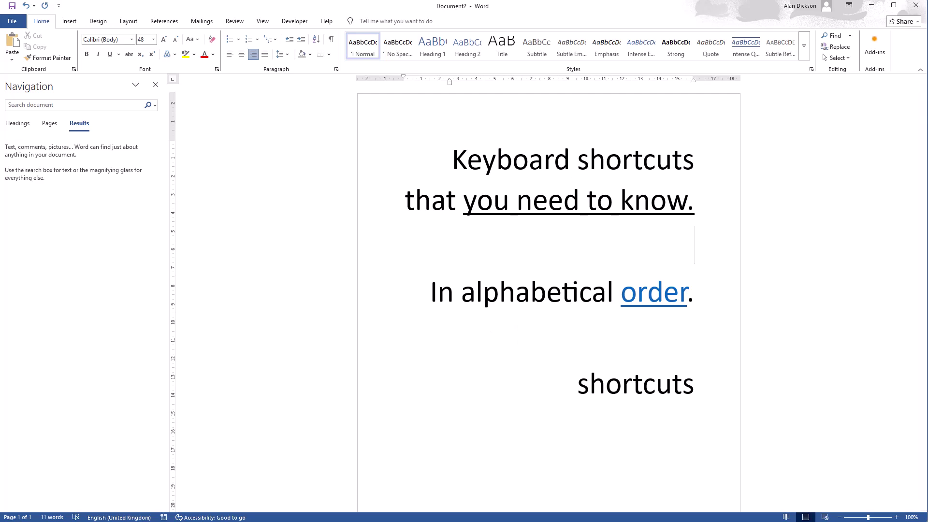
Close Chrome's BBC Sport tab with Ctrl+W, then cut 'shortcuts' from the Word title
{"action": "key", "text": "alt+Tab"}
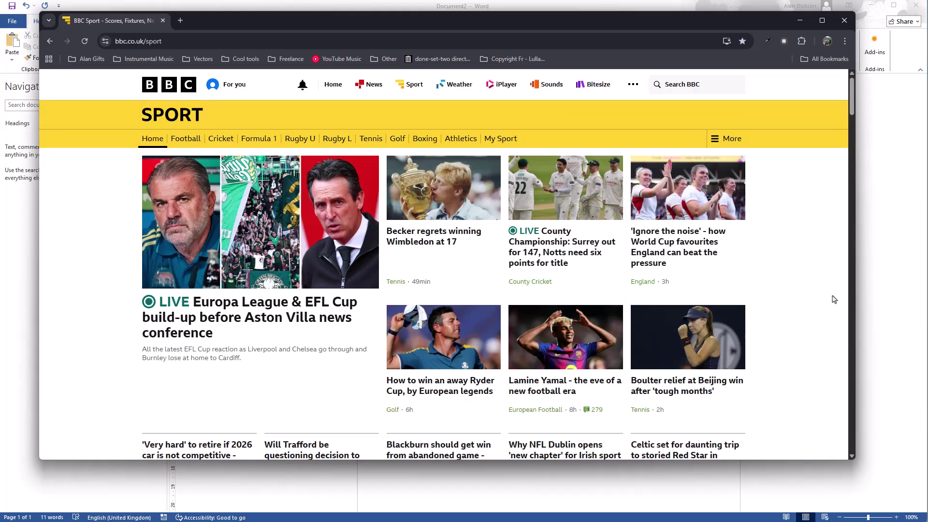
{"action": "key", "text": "ctrl+w"}
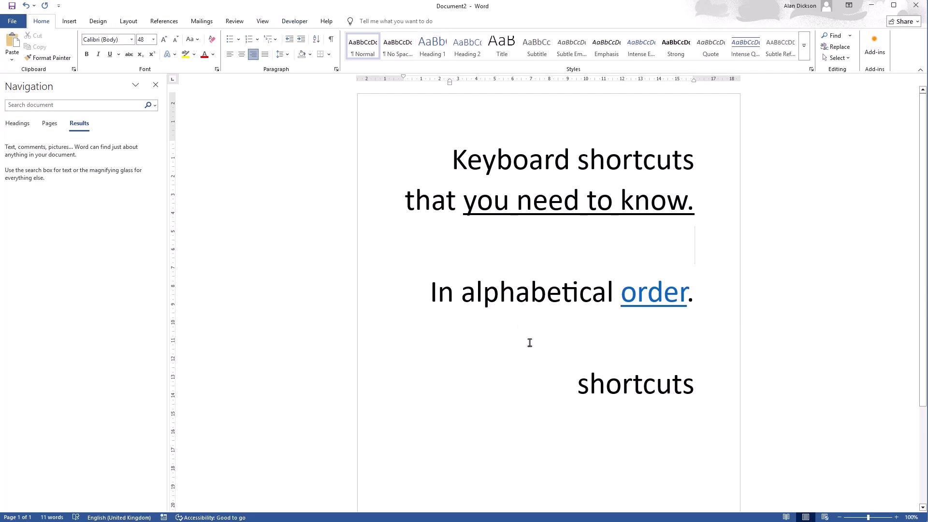
{"action": "key", "text": "ctrl+x"}
Paste the title's 'shortcuts' onto a new line after the bottom 'shortcuts'
{"action": "left_click_drag", "start_coordinate": [695, 162], "coordinate": [580, 165]}
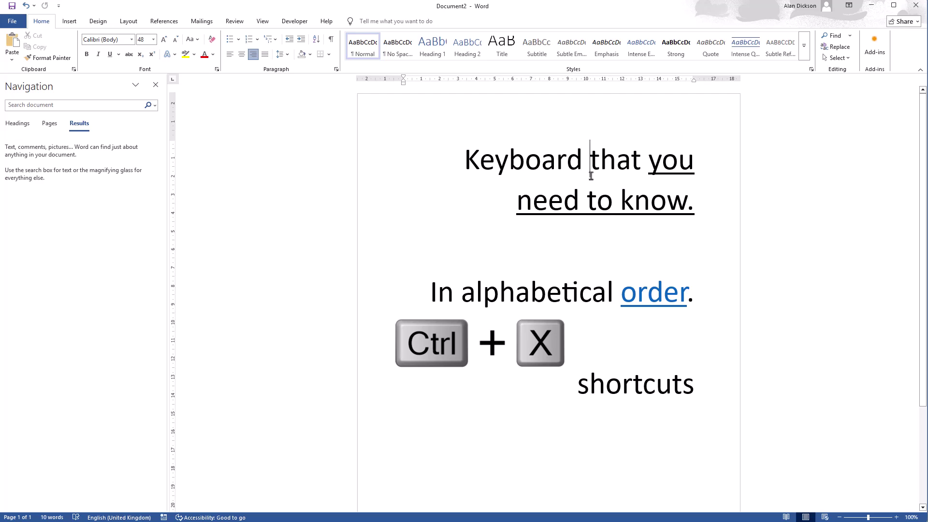
{"action": "left_click", "coordinate": [735, 402]}
{"action": "key", "text": "Return"}
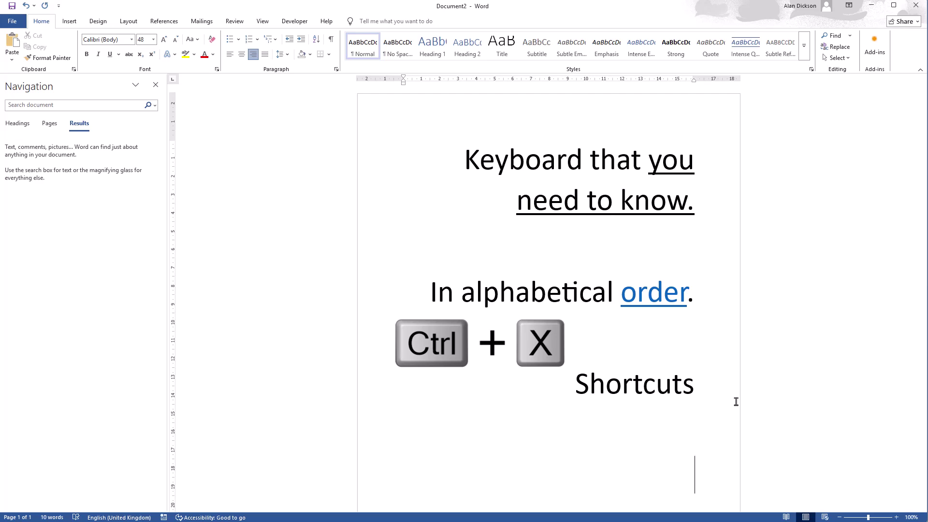
{"action": "key", "text": "ctrl+v"}
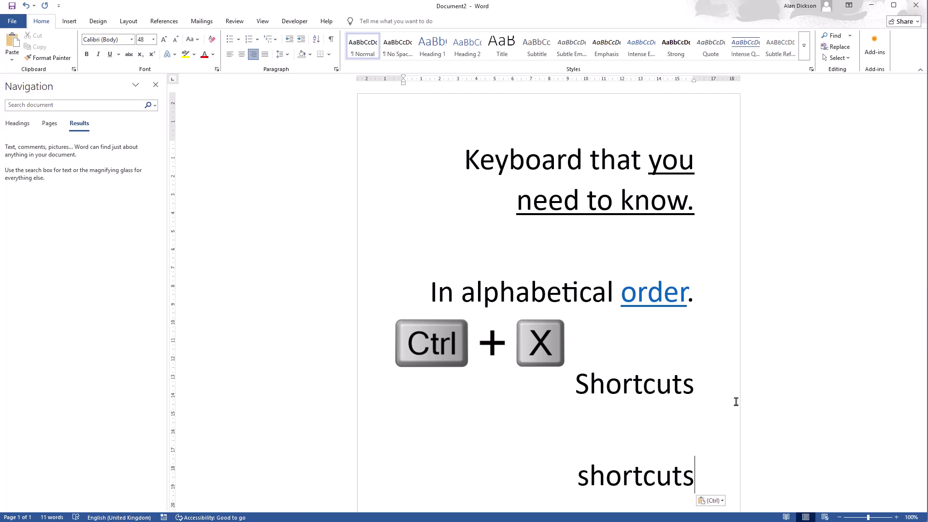
Cut 'that' from the title and move to the empty bottom line
{"action": "left_click_drag", "start_coordinate": [643, 166], "coordinate": [585, 165]}
{"action": "key", "text": "ctrl+x"}
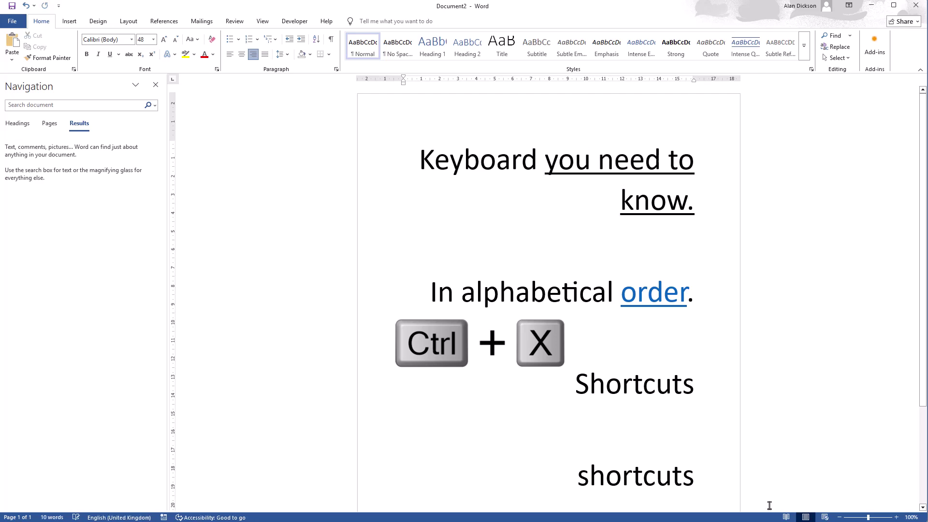
{"action": "left_click", "coordinate": [689, 433]}
Paste 'that' on the empty line, then undo the edits to restore the original title
{"action": "key", "text": "ctrl+v"}
{"action": "key", "text": "ctrl+y"}
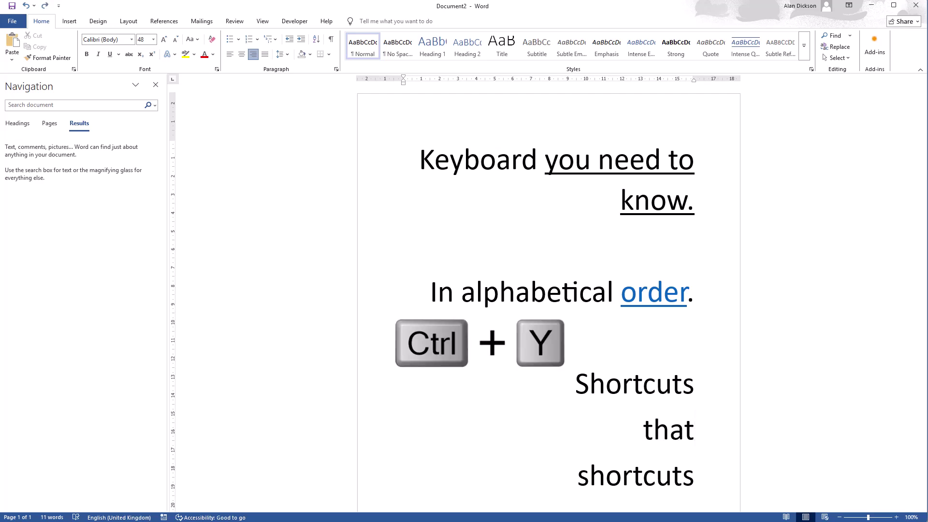
{"action": "double_click", "coordinate": [695, 430]}
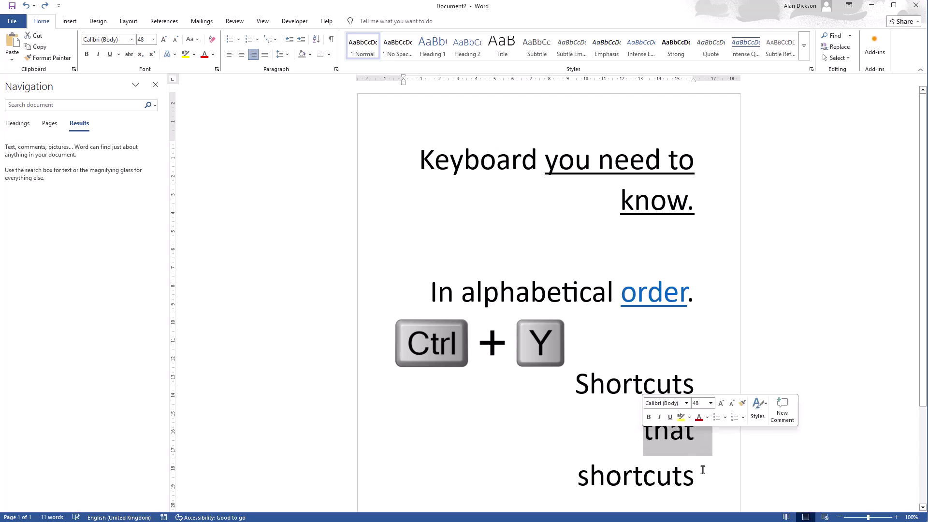
{"action": "left_click_drag", "start_coordinate": [703, 480], "coordinate": [593, 373]}
{"action": "key", "text": "ctrl+z"}
{"action": "key", "text": "ctrl+z"}
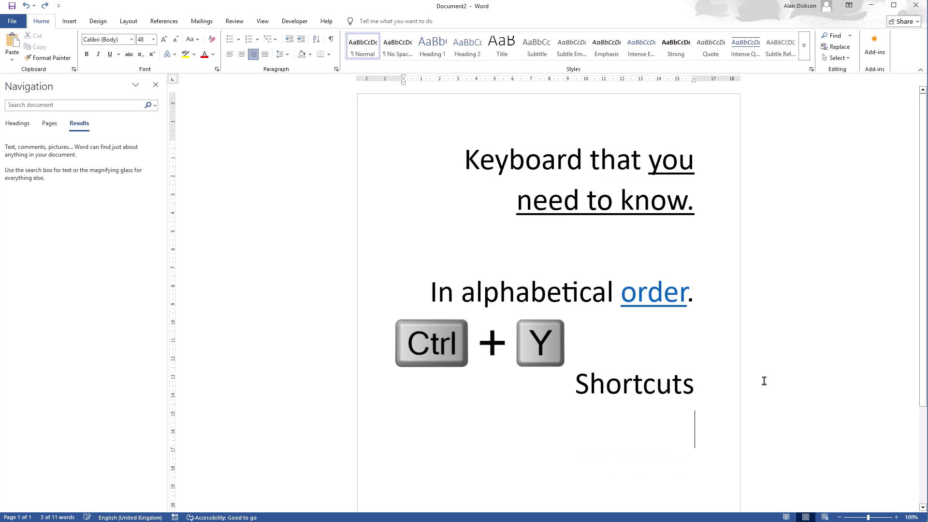
{"action": "key", "text": "ctrl+y"}
{"action": "key", "text": "ctrl+y"}
{"action": "key", "text": "ctrl+y"}
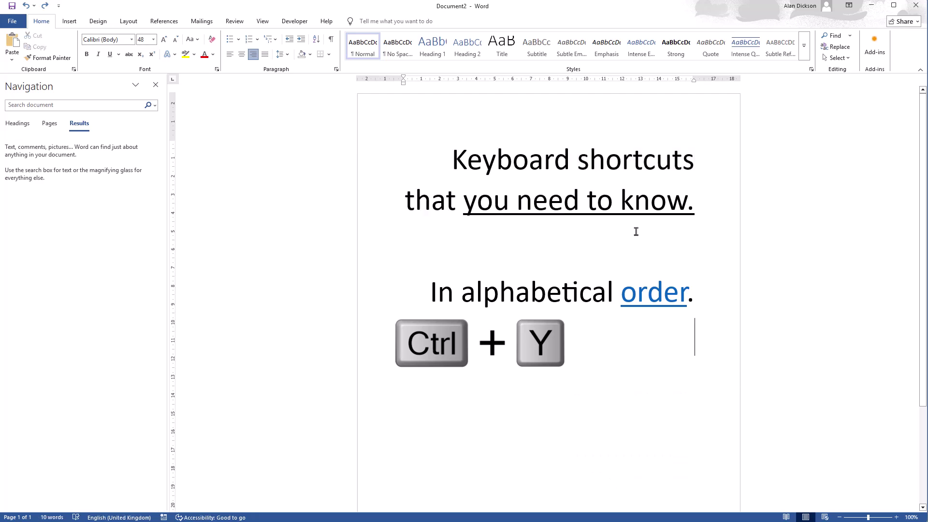
Paste 'shortcuts' three times on the line below 'In alphabetical order.', repeating with Ctrl+Y
{"action": "left_click_drag", "start_coordinate": [701, 157], "coordinate": [578, 170]}
{"action": "left_click", "coordinate": [696, 385]}
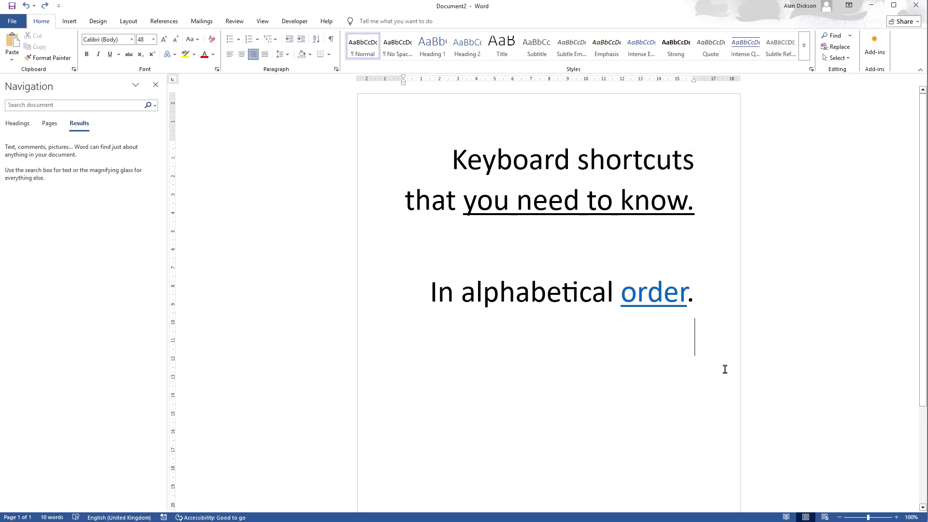
{"action": "key", "text": "ctrl+v"}
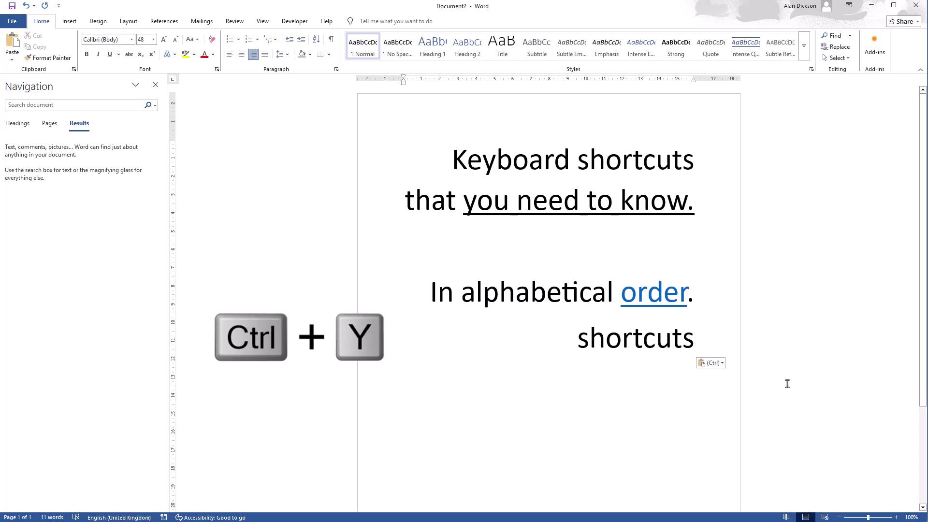
{"action": "key", "text": "ctrl+y"}
{"action": "key", "text": "ctrl+y"}
{"action": "key", "text": "ctrl+y"}
{"action": "key", "text": "ctrl+y"}
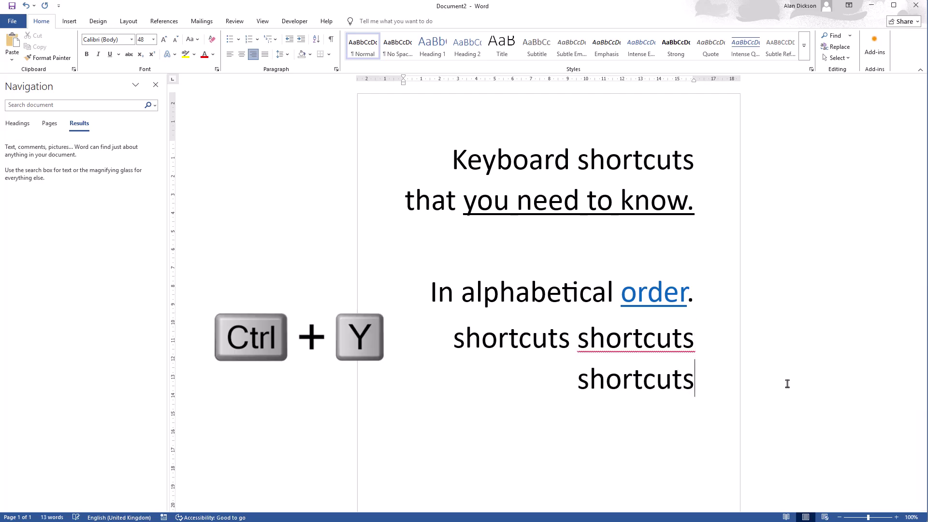
{"action": "key", "text": "ctrl+y"}
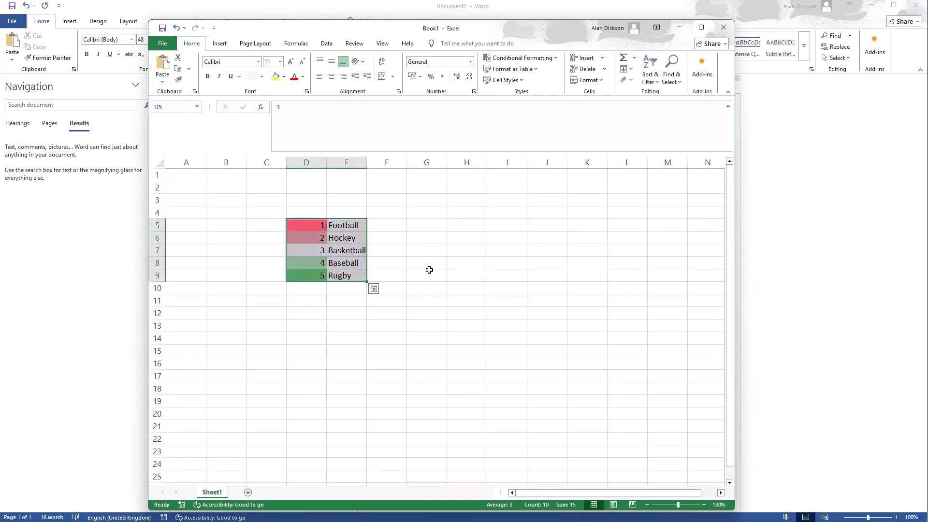
In Excel, insert two blank rows at row 7 above Basketball from the row's context menu
{"action": "left_click", "coordinate": [428, 267]}
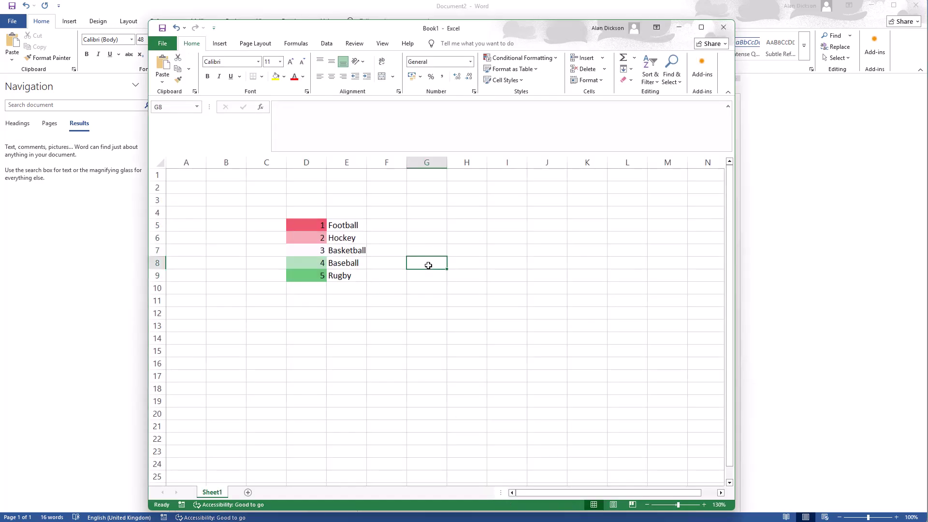
{"action": "left_click", "coordinate": [155, 250]}
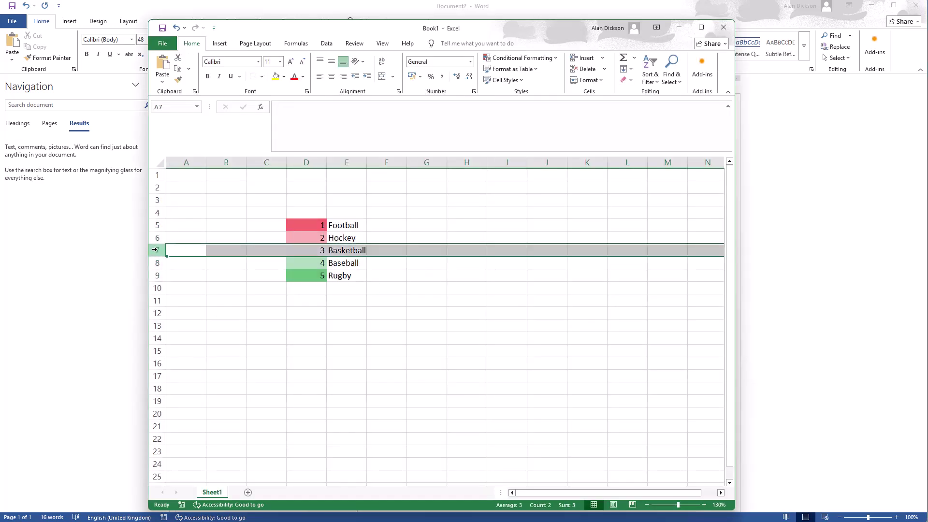
{"action": "right_click", "coordinate": [160, 252]}
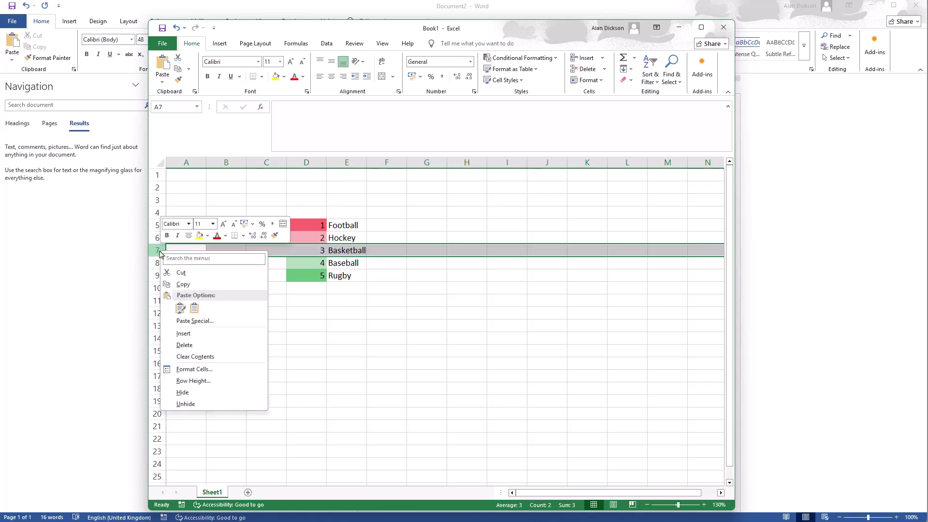
{"action": "left_click", "coordinate": [194, 333]}
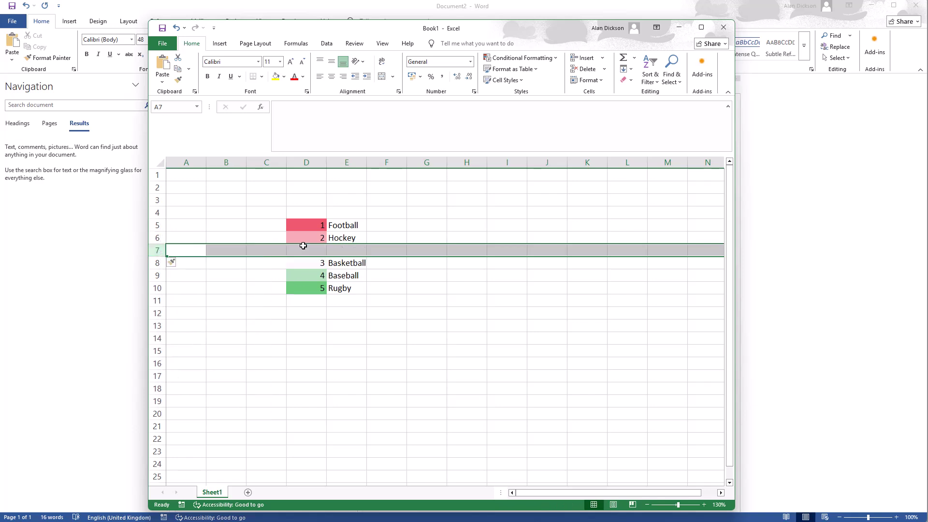
{"action": "right_click", "coordinate": [154, 251]}
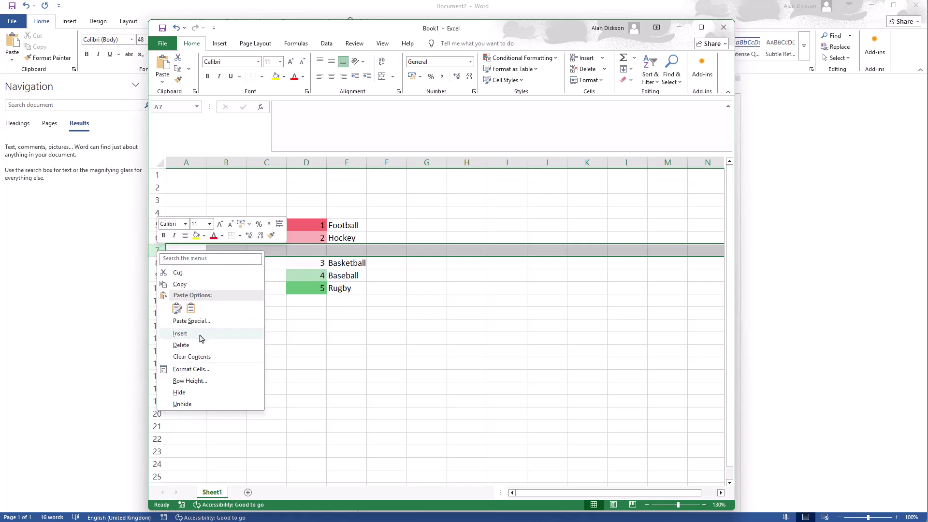
{"action": "left_click", "coordinate": [180, 333]}
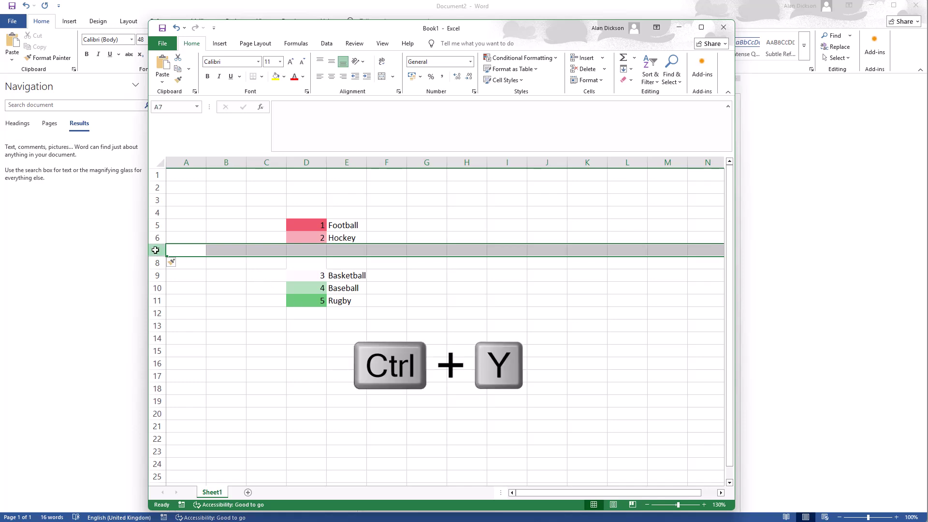
Repeat the row insertion twice with Ctrl+Y, then undo the last one with Ctrl+Z
{"action": "key", "text": "ctrl+y"}
{"action": "key", "text": "ctrl+y"}
{"action": "key", "text": "ctrl+y"}
{"action": "key", "text": "ctrl+y"}
{"action": "key", "text": "ctrl+y"}
{"action": "key", "text": "ctrl+y"}
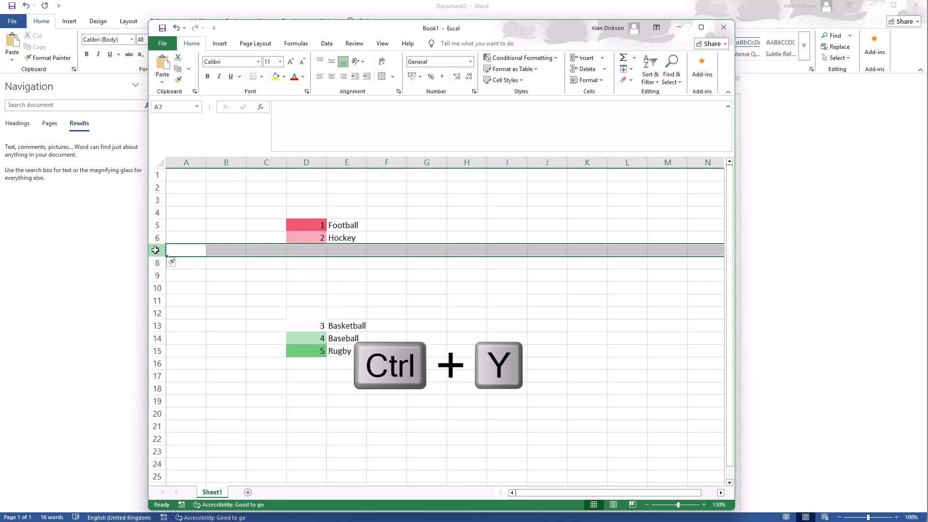
{"action": "key", "text": "ctrl+y"}
{"action": "key", "text": "ctrl+y"}
{"action": "key", "text": "ctrl+y"}
{"action": "key", "text": "ctrl+y"}
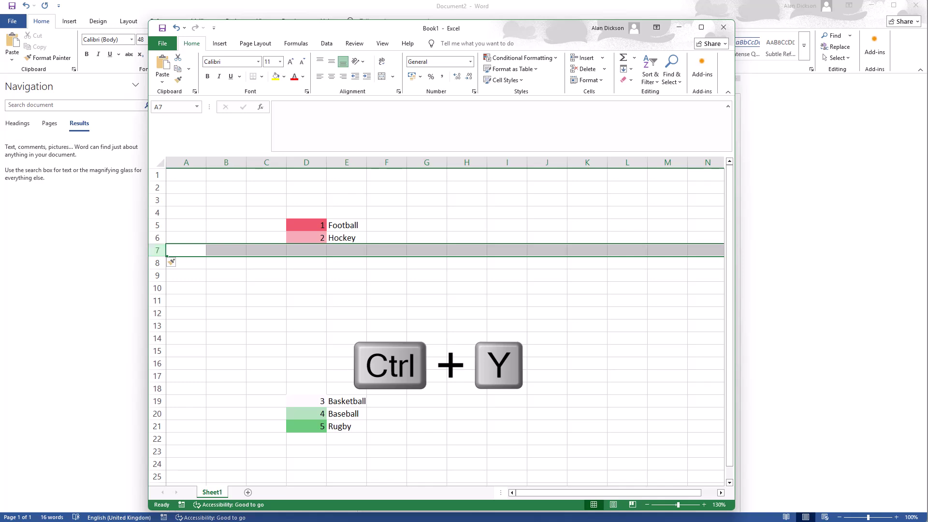
{"action": "key", "text": "ctrl+z"}
{"action": "key", "text": "ctrl+z"}
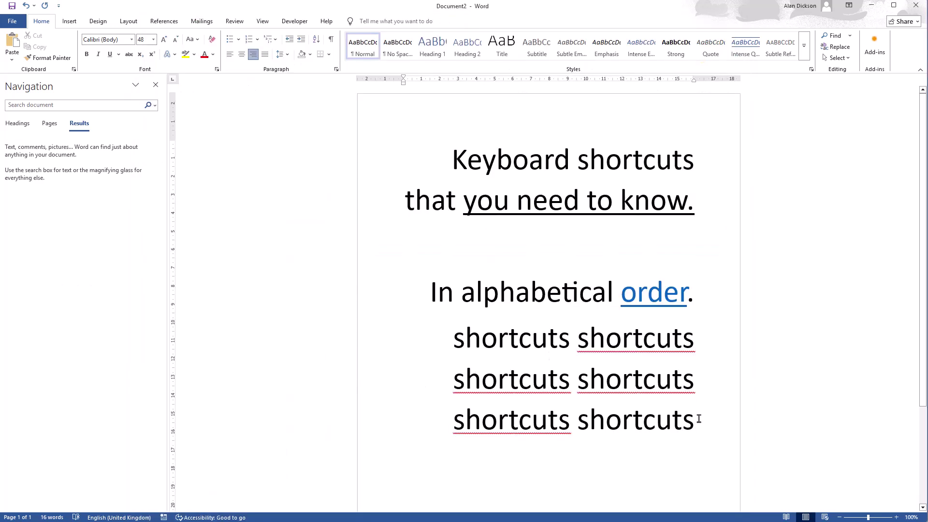
{"action": "left_click_drag", "start_coordinate": [698, 419], "coordinate": [505, 343]}
{"action": "key", "text": "Delete"}
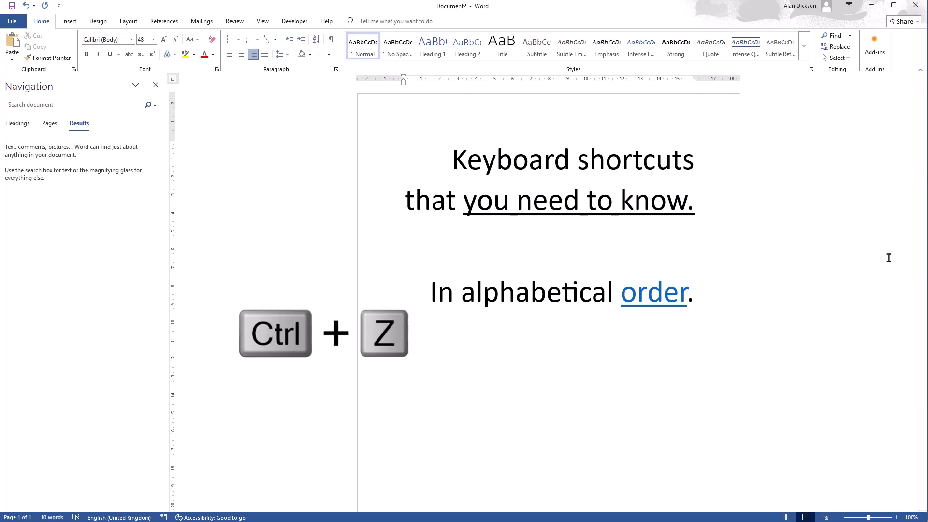
{"action": "key", "text": "ctrl+z"}
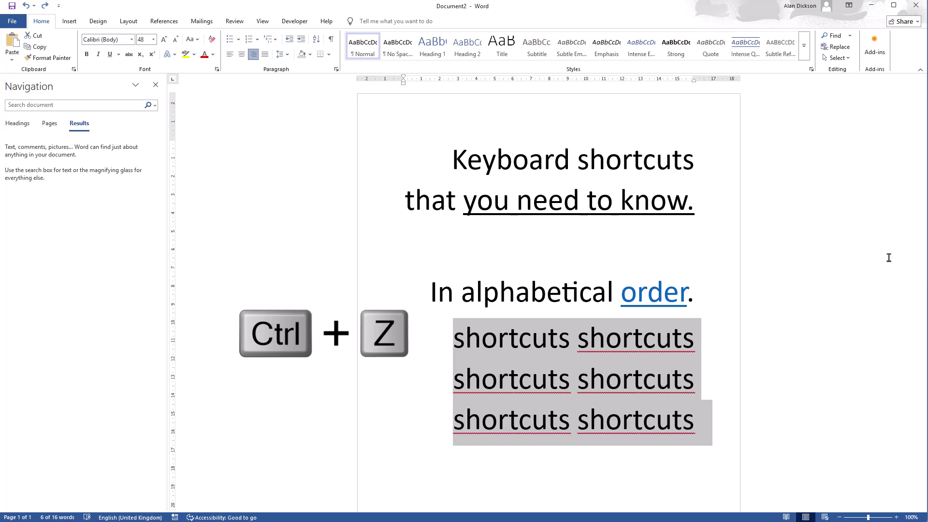
{"action": "left_click", "coordinate": [680, 393]}
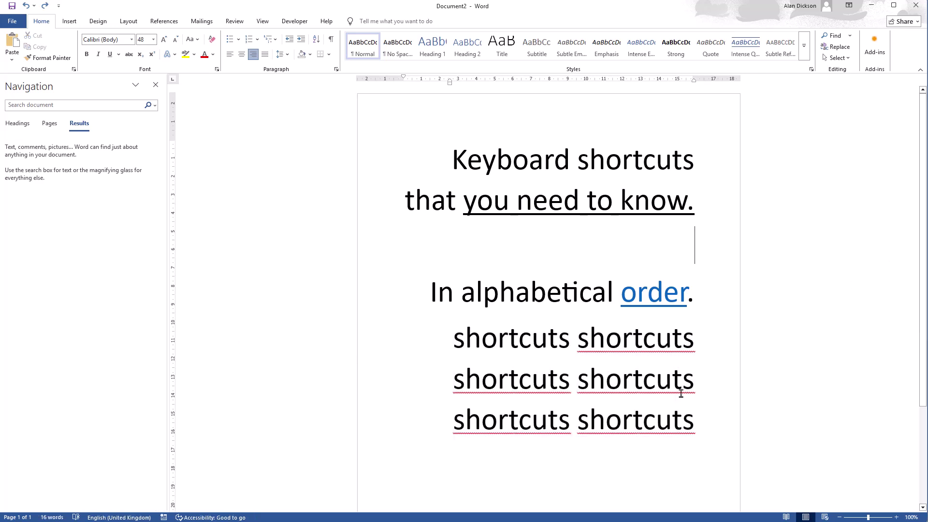